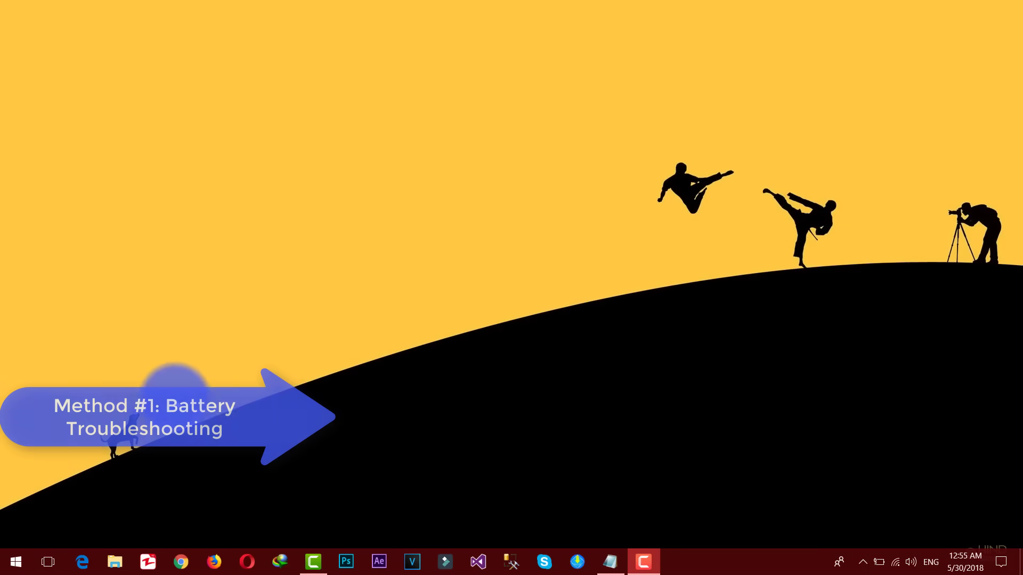
# Go from Start to Settings, then Update & Security, to show the Troubleshoot list of troubleshooters
pyautogui.click(5, 571)
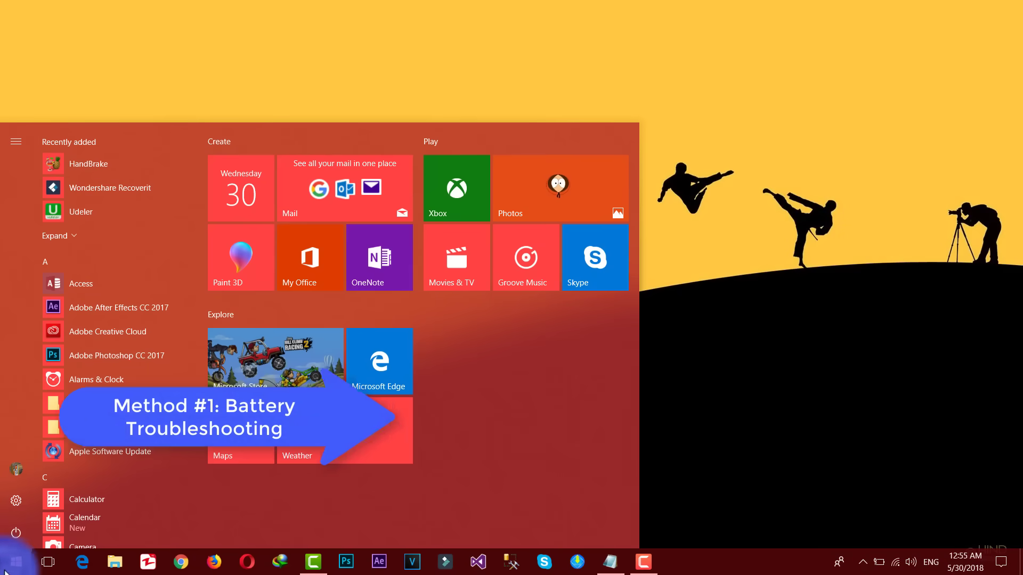
pyautogui.click(14, 501)
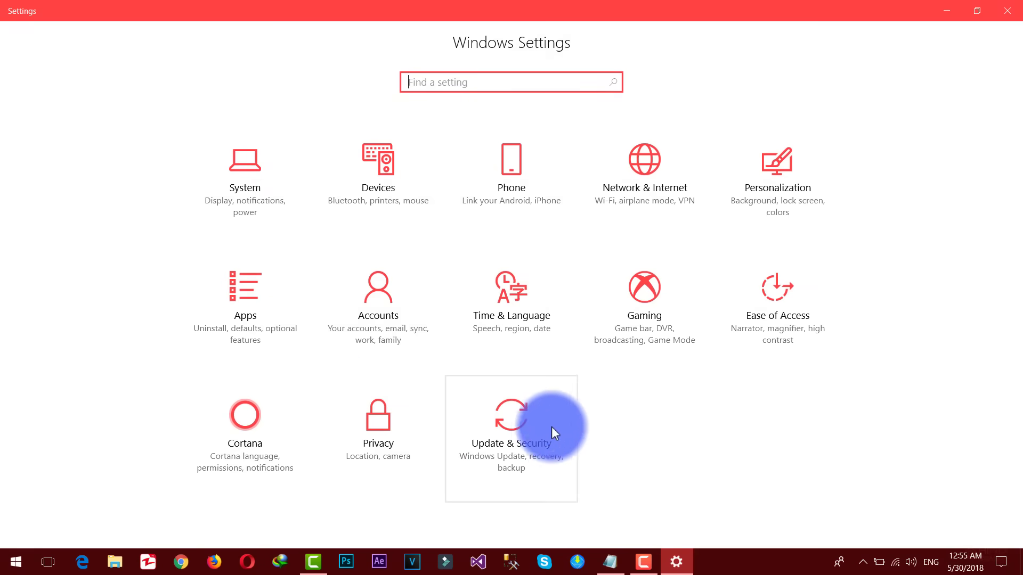
pyautogui.click(509, 426)
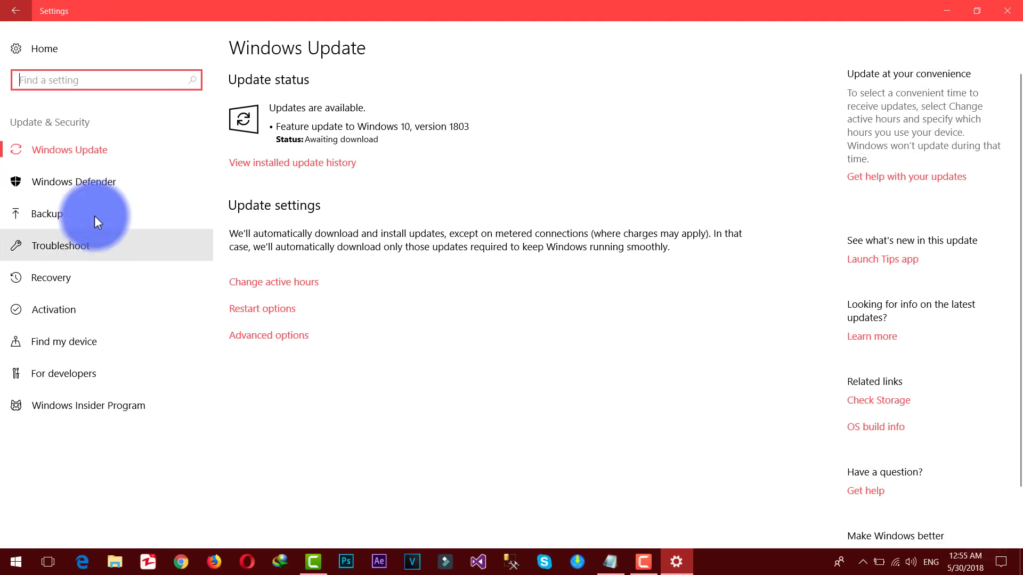
pyautogui.click(53, 246)
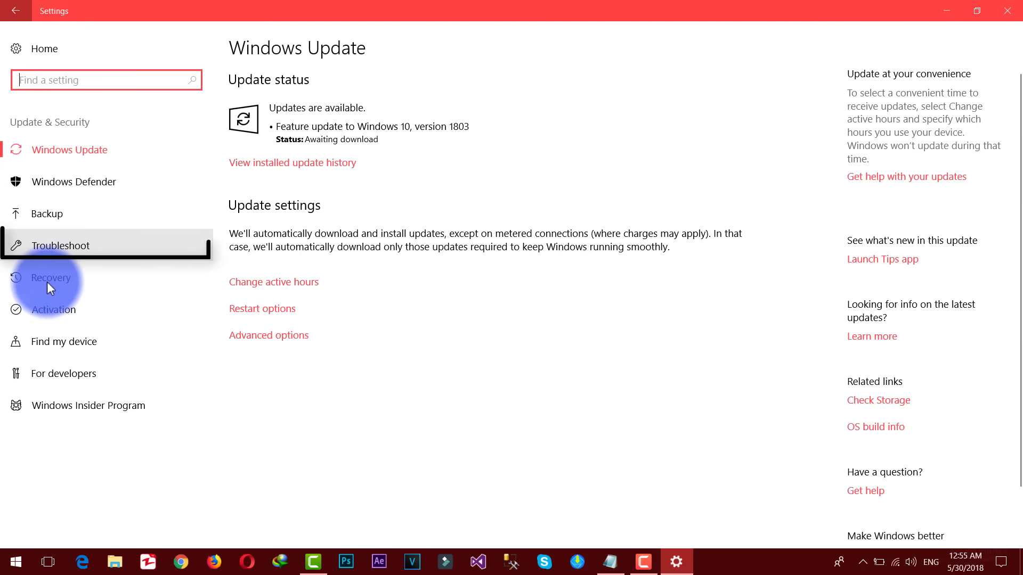
pyautogui.click(106, 248)
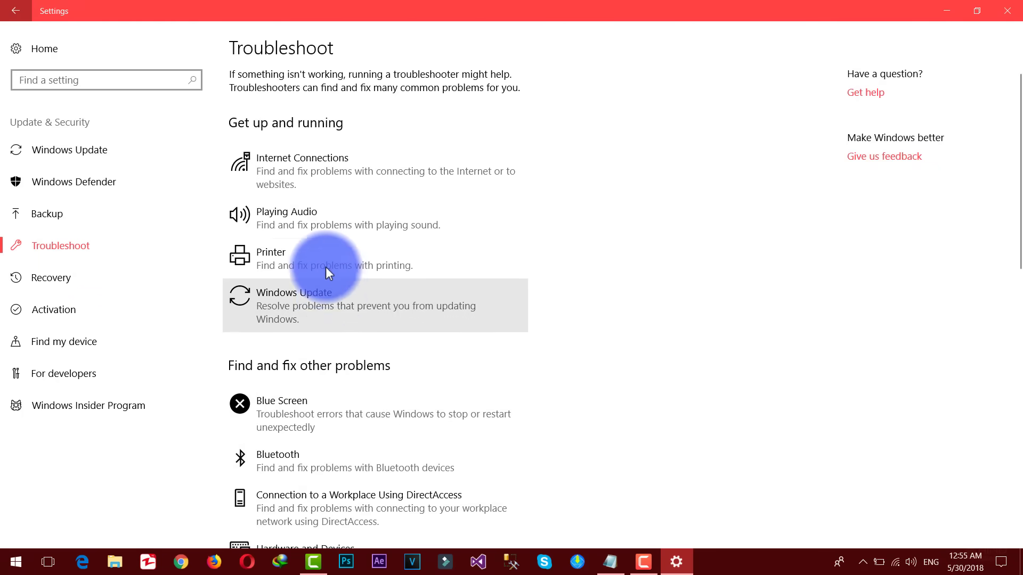
# Scroll down the troubleshooter list and expand the Power entry to reveal its Run button
pyautogui.scroll(-7, 325, 266)
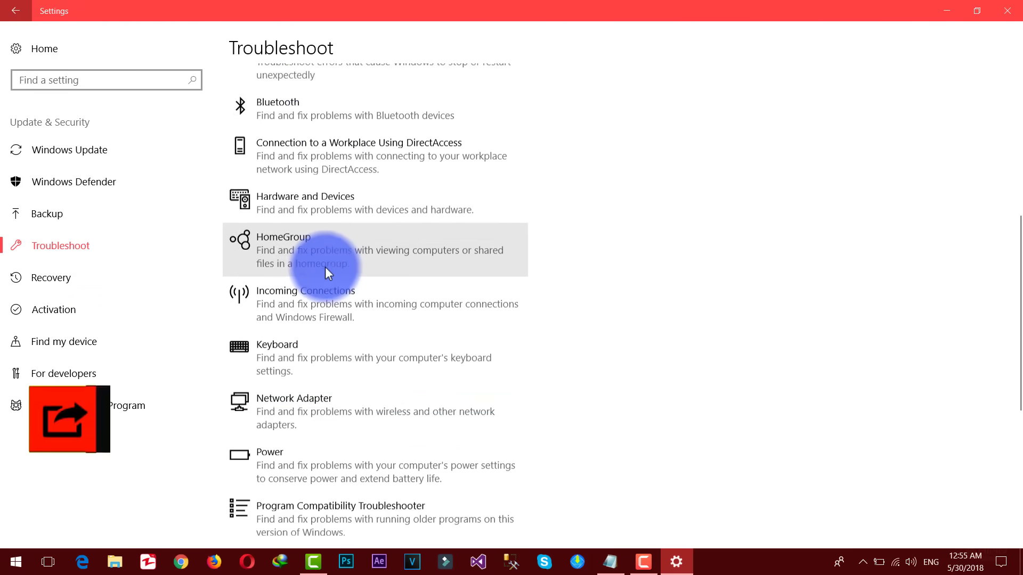
pyautogui.scroll(-2, 325, 268)
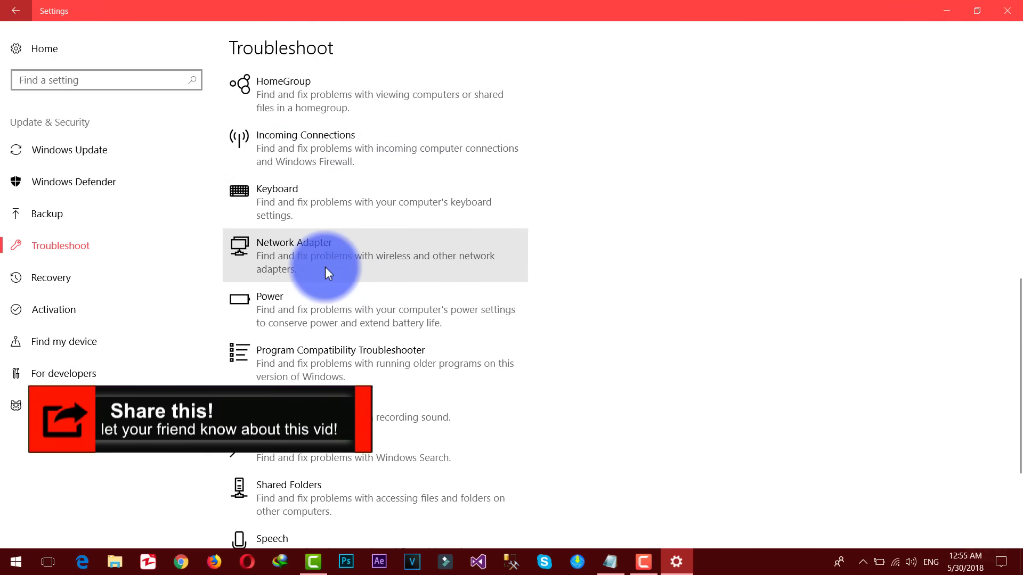
pyautogui.scroll(-1, 315, 261)
pyautogui.click(241, 234)
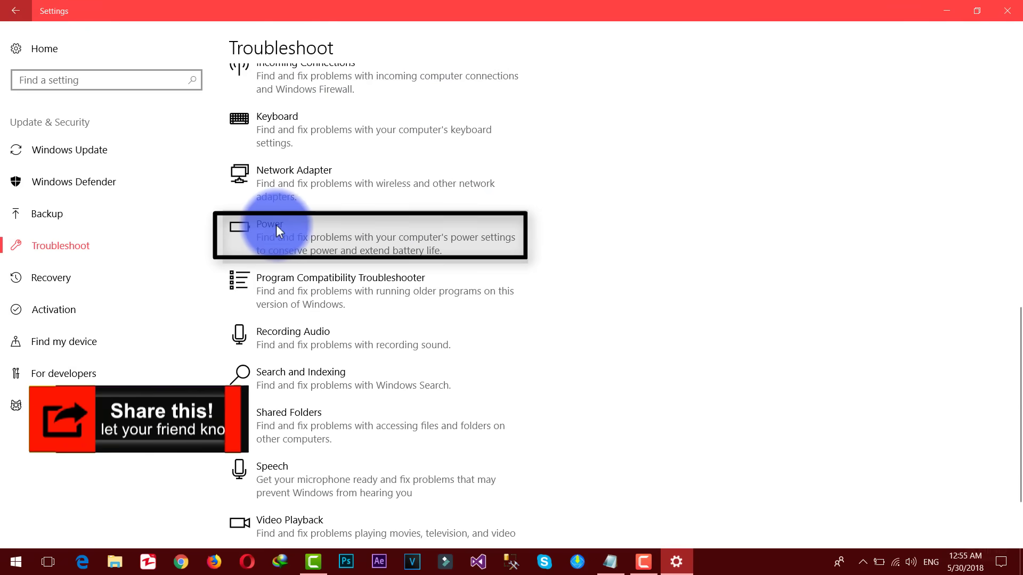
pyautogui.click(408, 232)
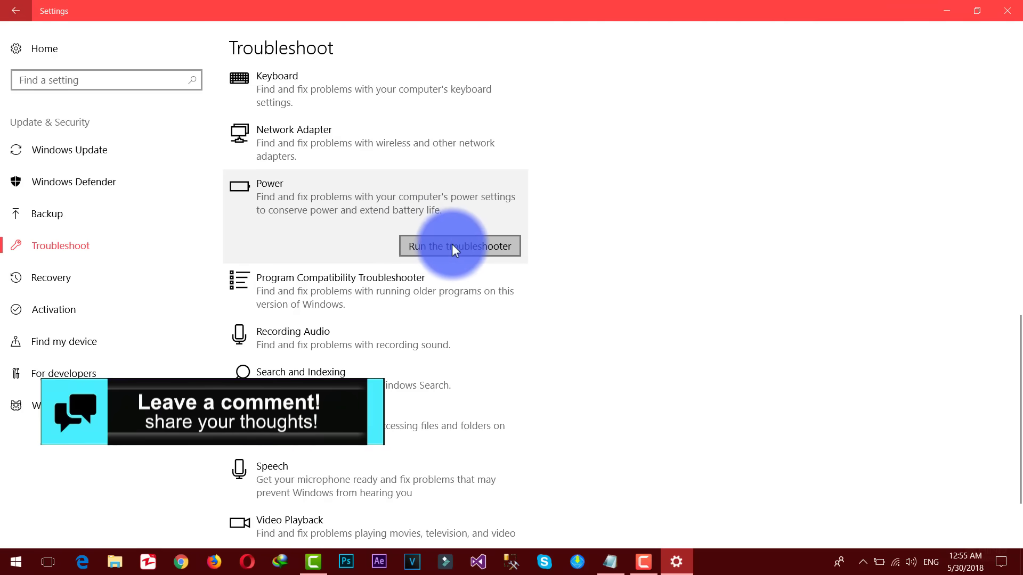
# Run the Power troubleshooter, which fixes three issues, then check the tray battery's charge status
pyautogui.click(471, 244)
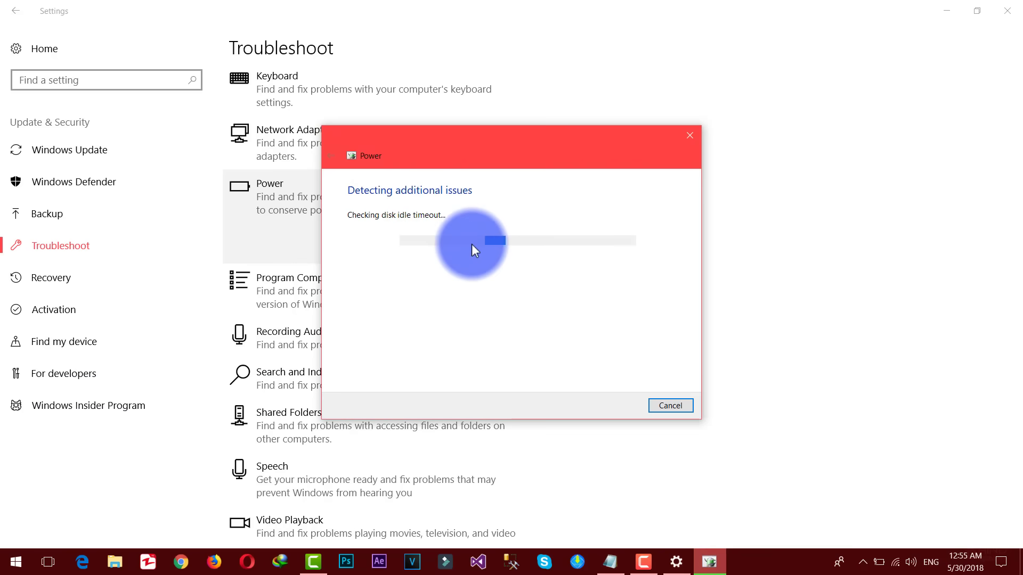
pyautogui.moveTo(501, 152); pyautogui.dragTo(479, 119)
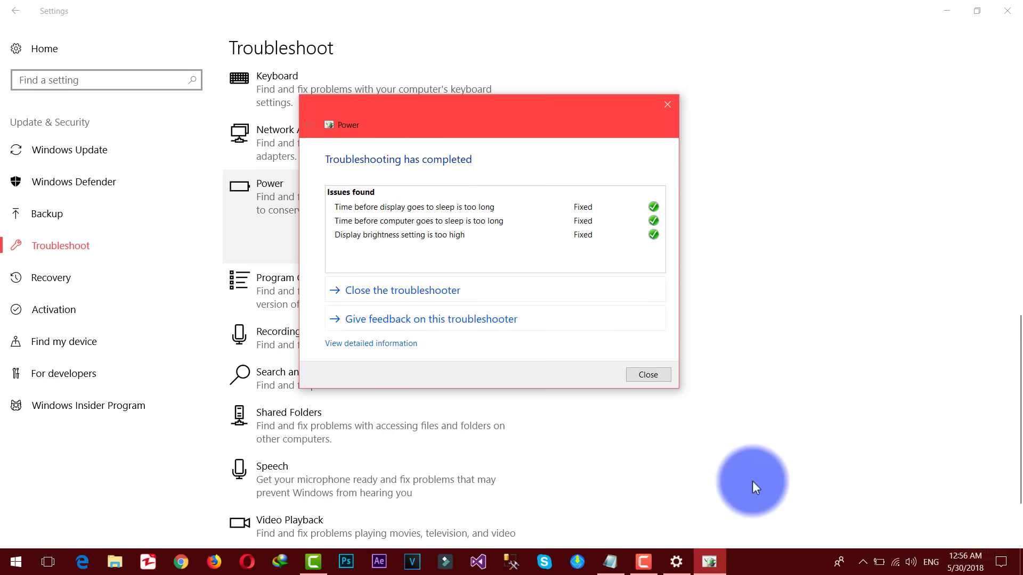
pyautogui.click(879, 563)
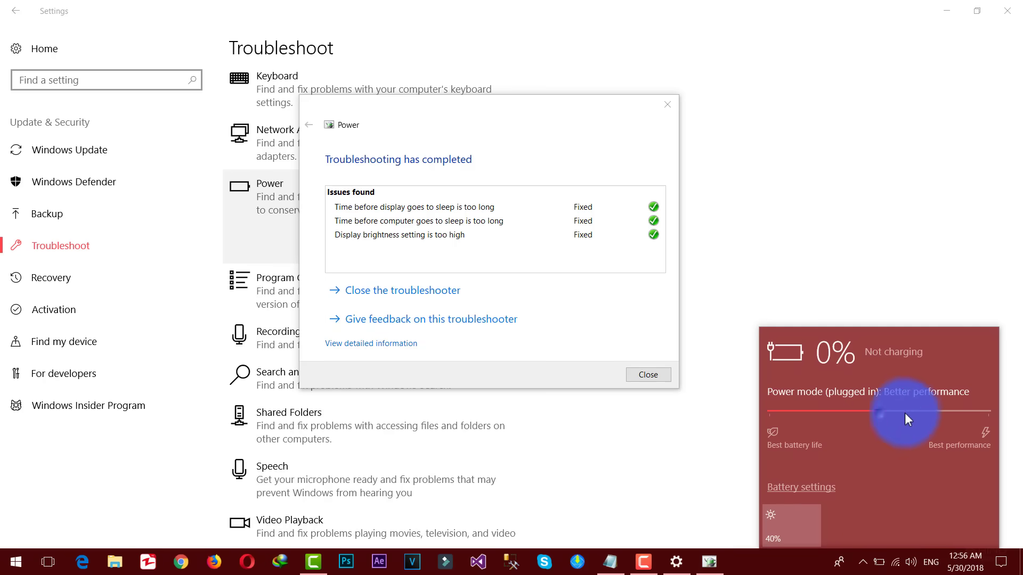
pyautogui.click(414, 257)
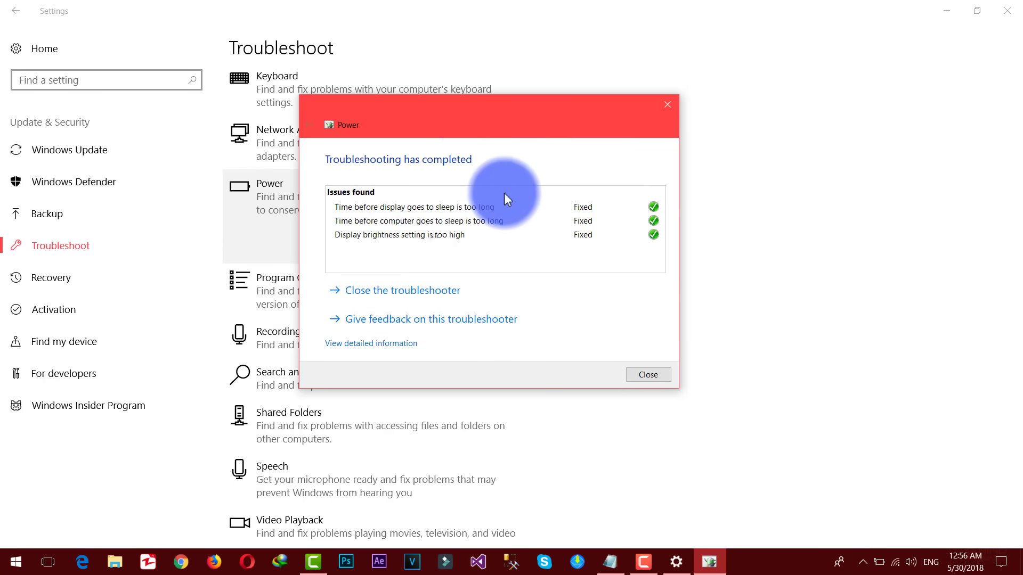
pyautogui.moveTo(471, 117)
pyautogui.mouseDown()
pyautogui.moveTo(538, 109)
pyautogui.moveTo(486, 111)
pyautogui.mouseUp()
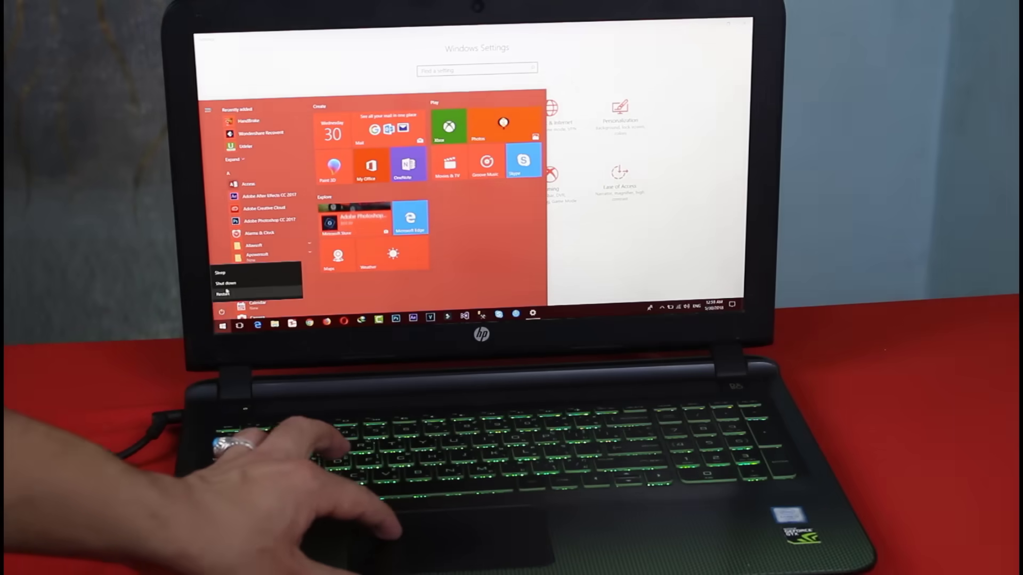
# Shut down the laptop from the Start menu so the battery can be removed
pyautogui.click(230, 286)
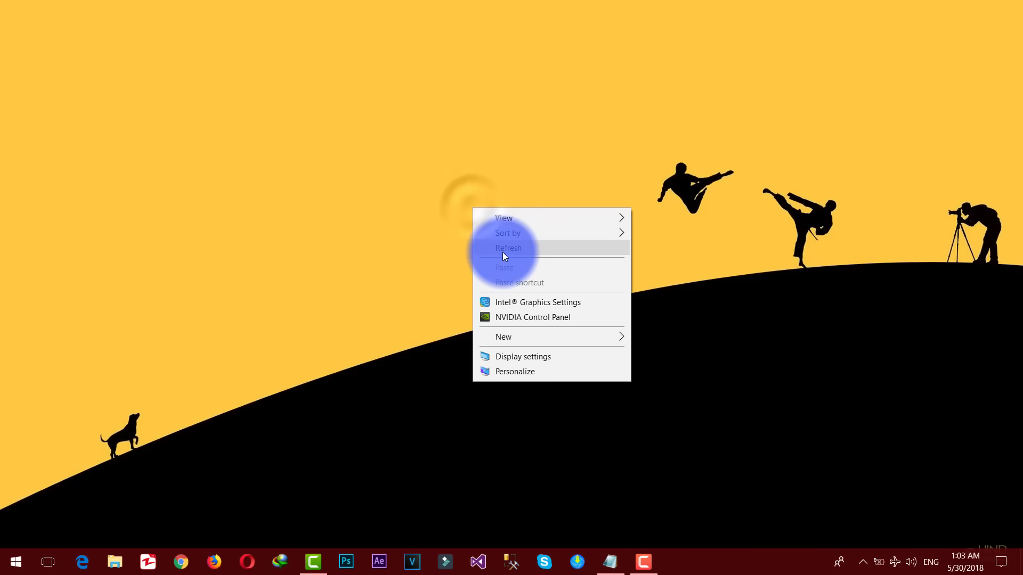
# Refresh the desktop, open Control Panel maximized, and expand the Batteries category in Device Manager
pyautogui.click(502, 251)
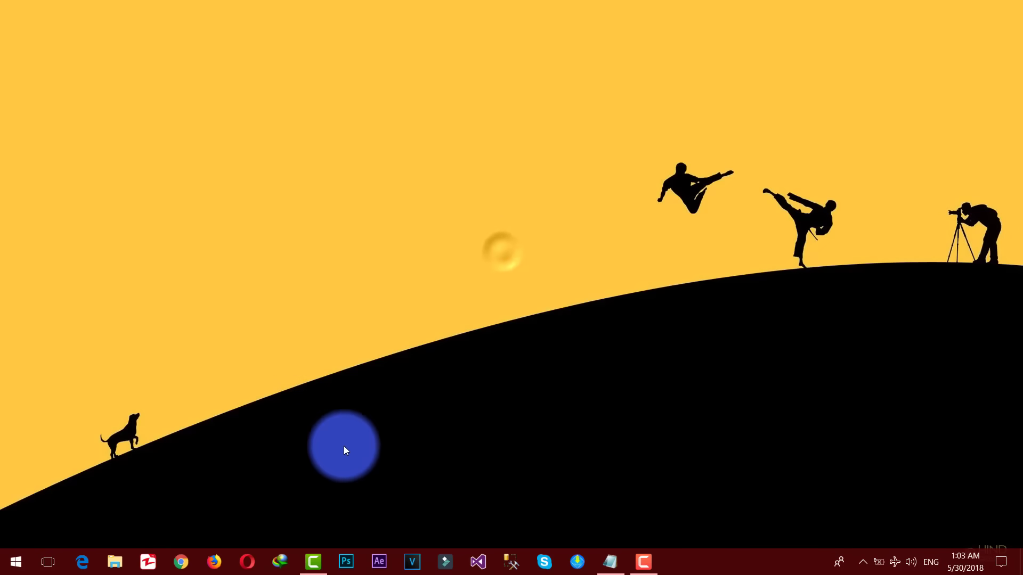
pyautogui.click(14, 561)
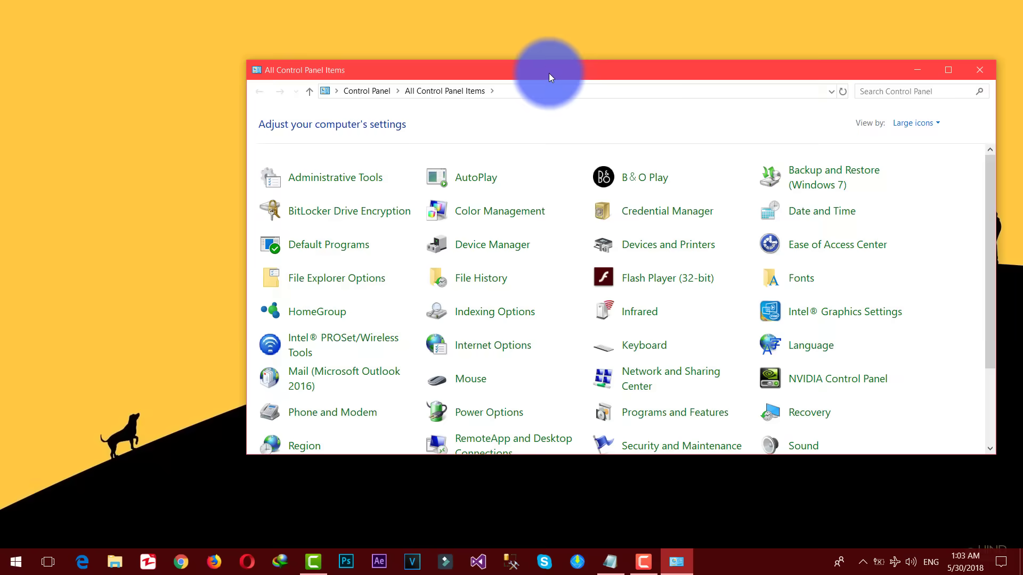
pyautogui.doubleClick(549, 73)
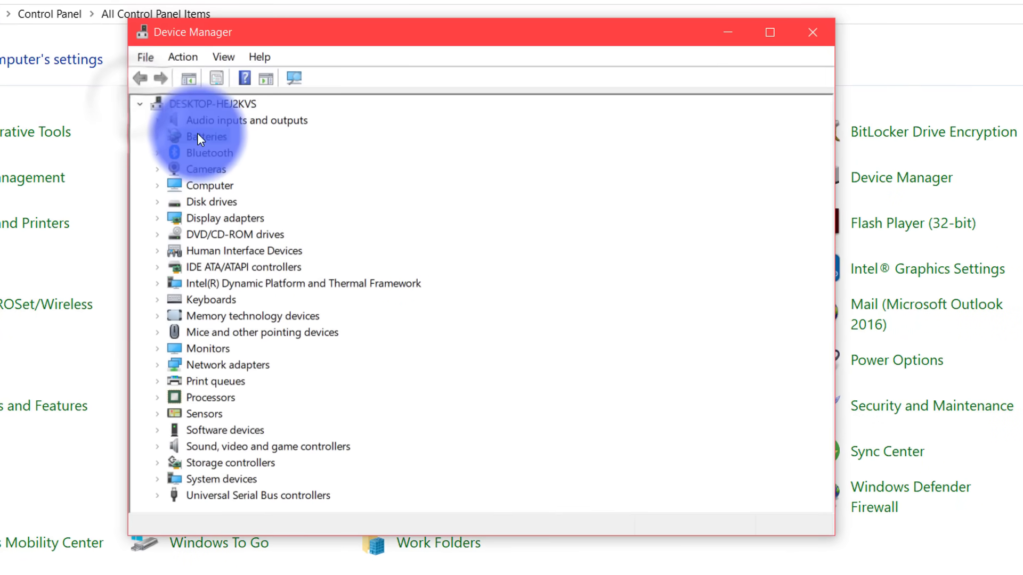
pyautogui.doubleClick(193, 136)
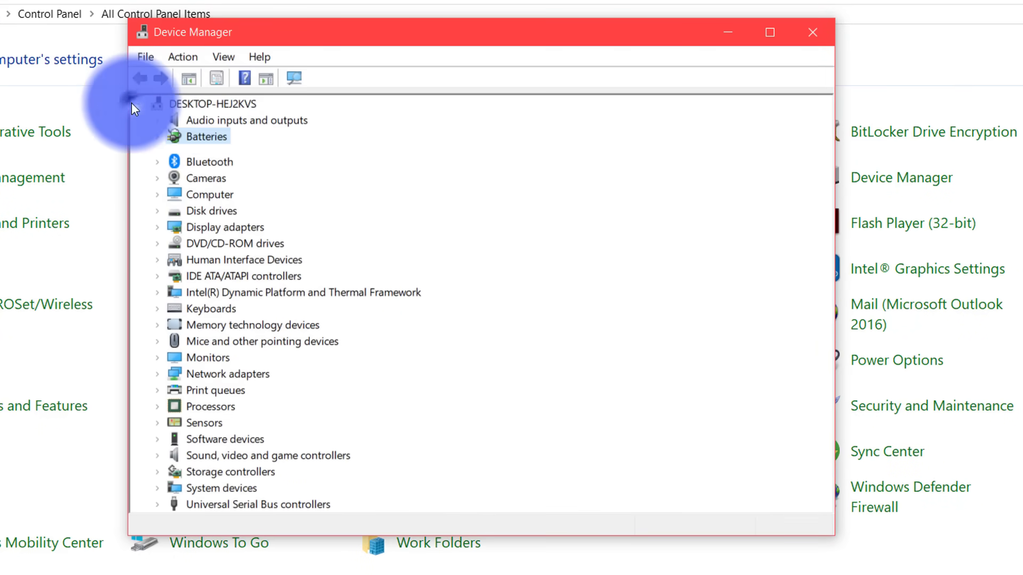
# Uninstall the Microsoft AC Adapter device and confirm the removal
pyautogui.click(223, 153)
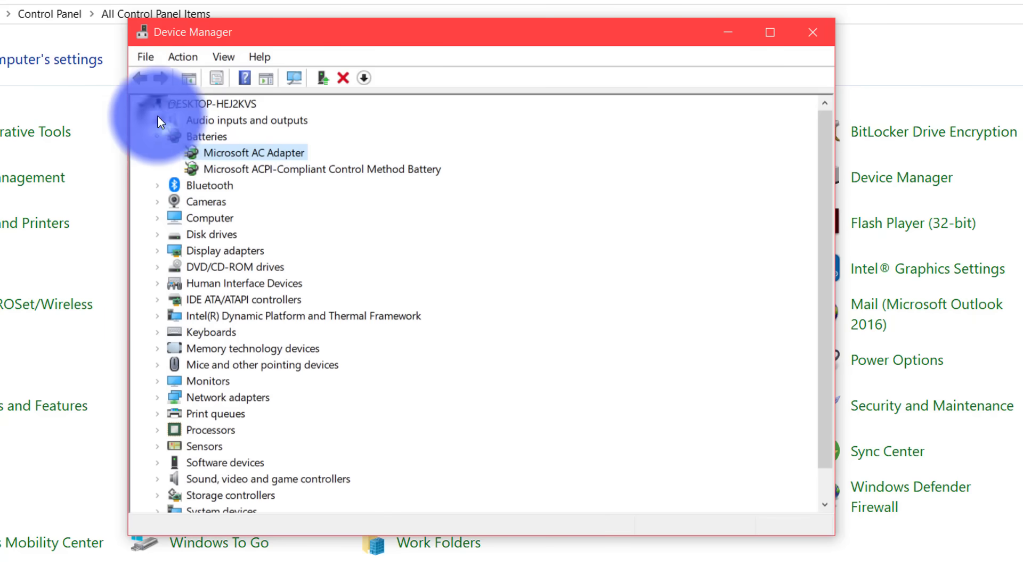
pyautogui.rightClick(227, 153)
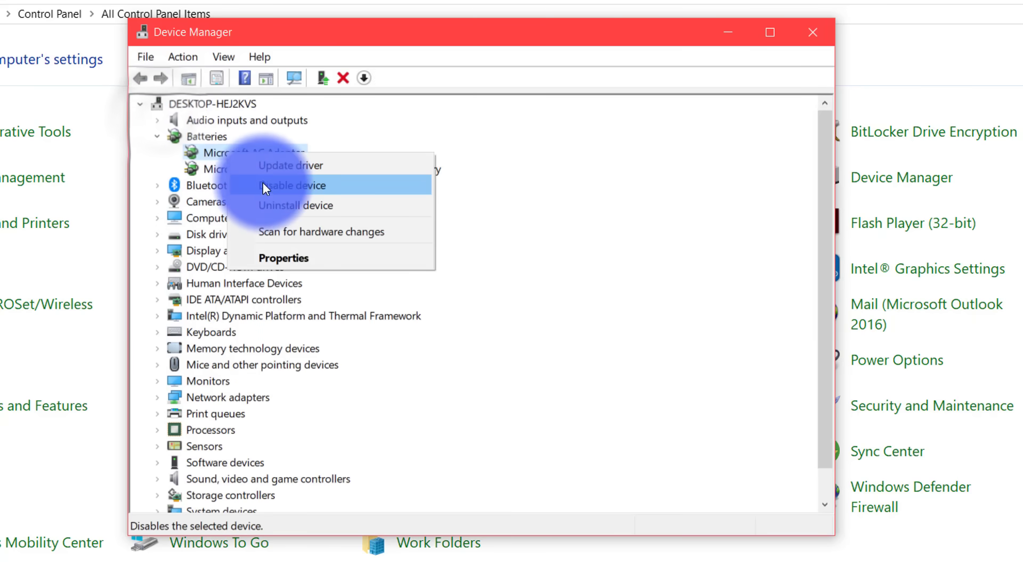
pyautogui.click(267, 203)
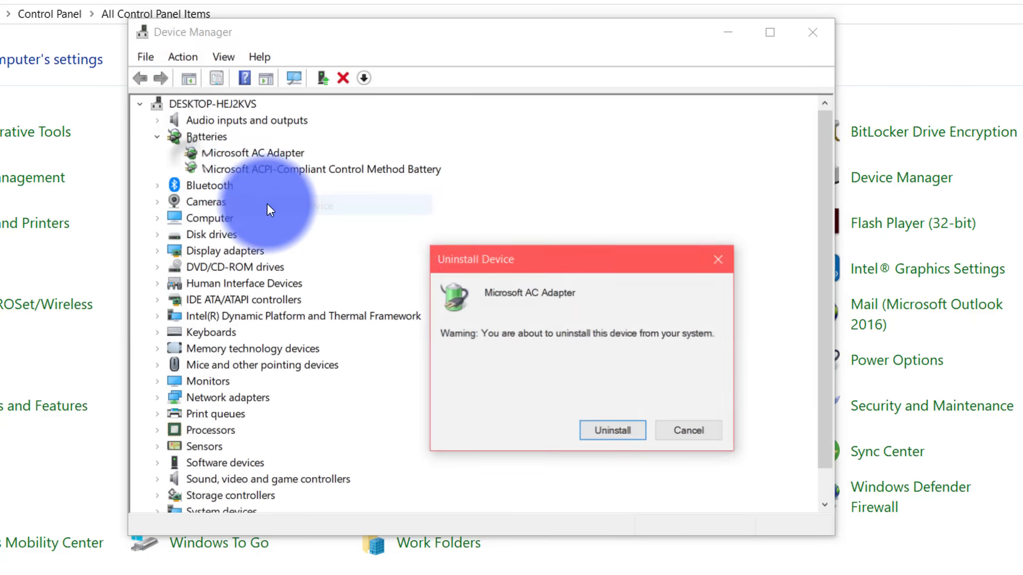
pyautogui.click(612, 430)
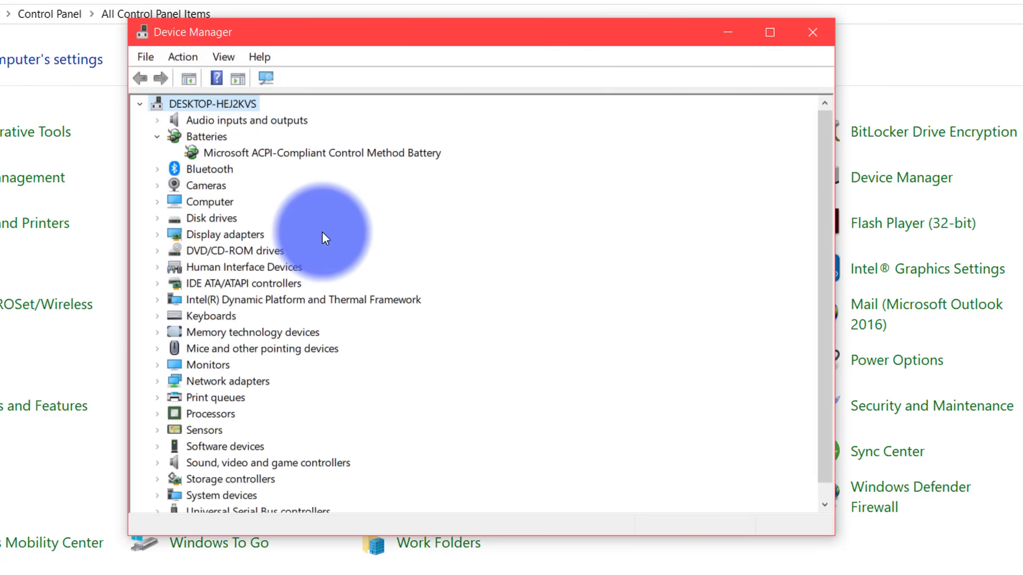
# Uninstall the ACPI-Compliant Control Method Battery device and bring Control Panel to the front
pyautogui.click(228, 154)
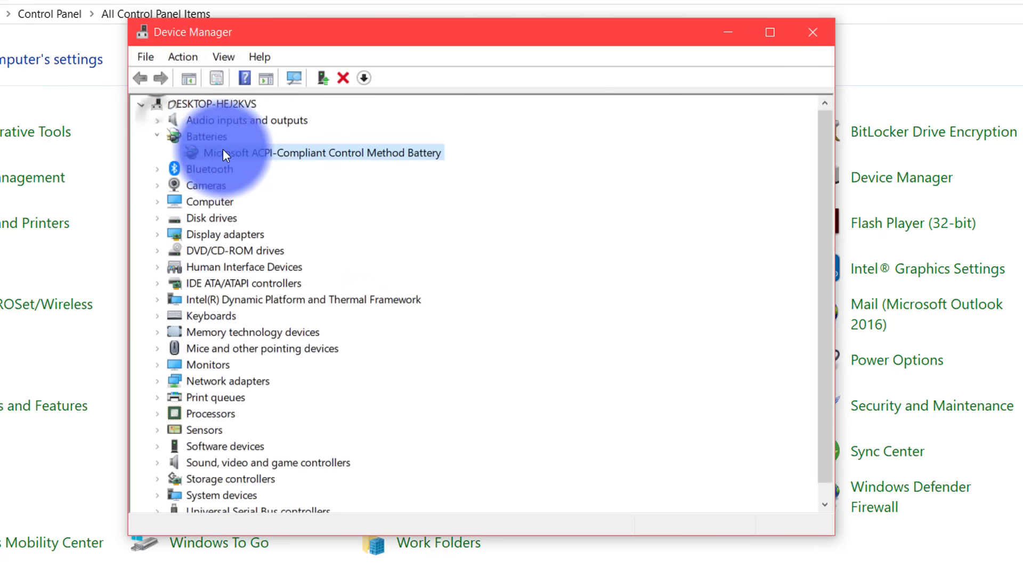
pyautogui.rightClick(290, 151)
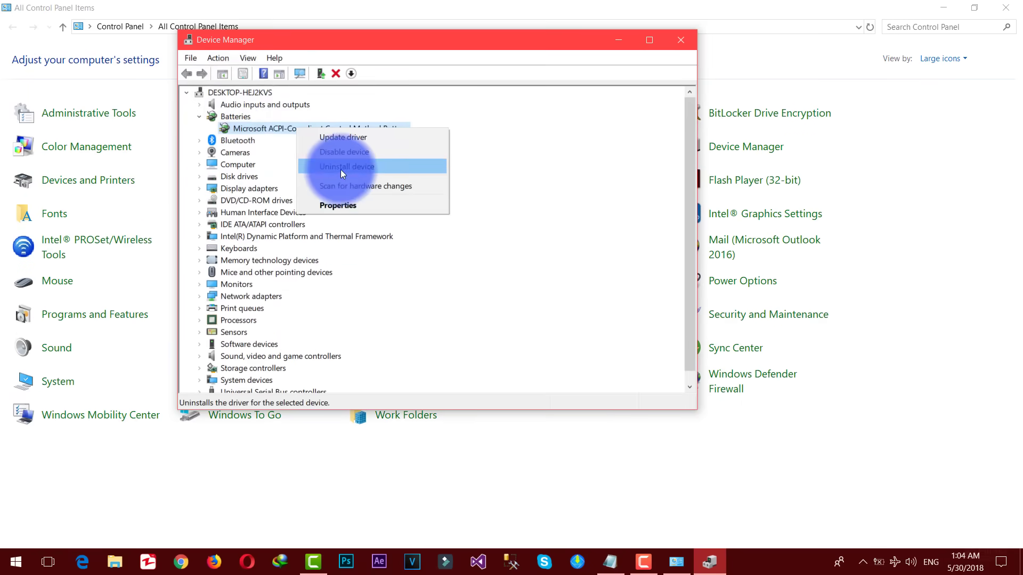
pyautogui.click(346, 185)
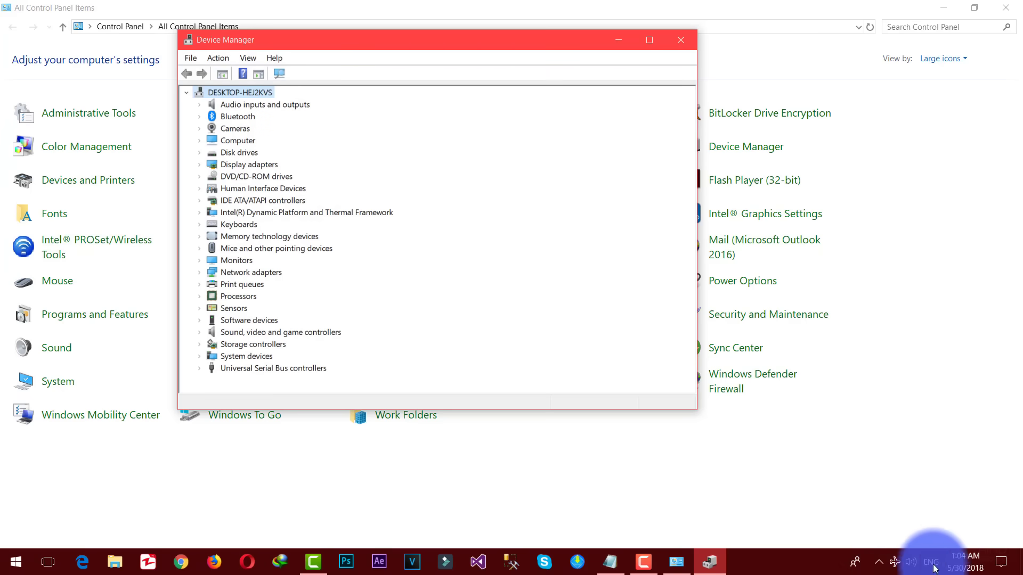
pyautogui.click(234, 129)
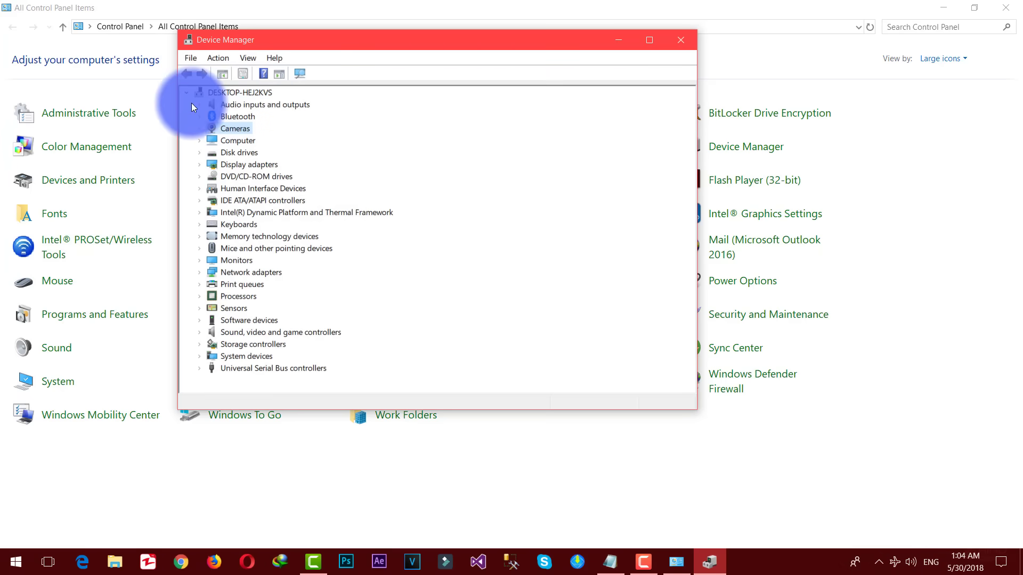
pyautogui.click(495, 16)
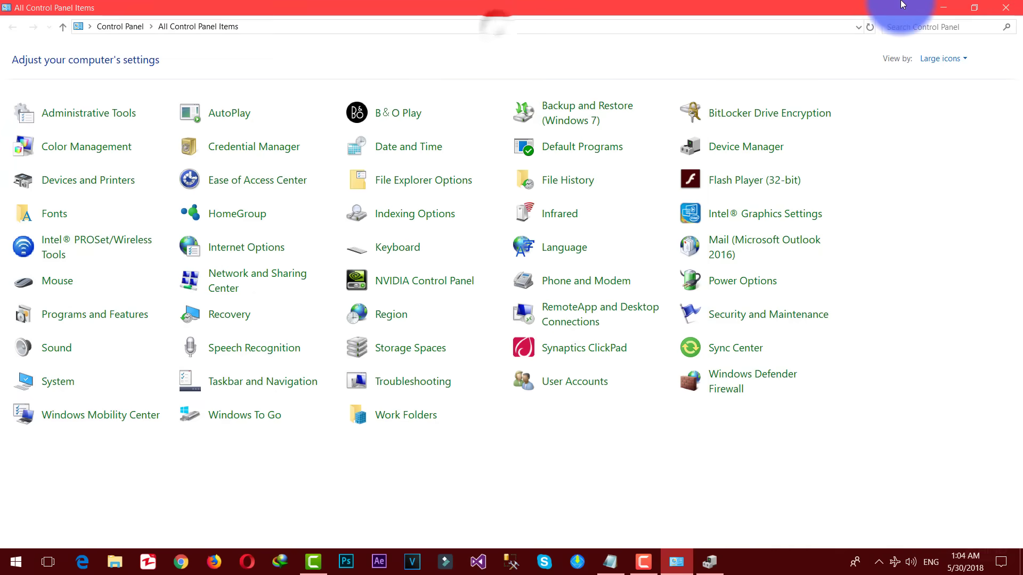
# Minimize Control Panel, restart the laptop from Start, and dismiss the lock screen to sign in
pyautogui.click(938, 5)
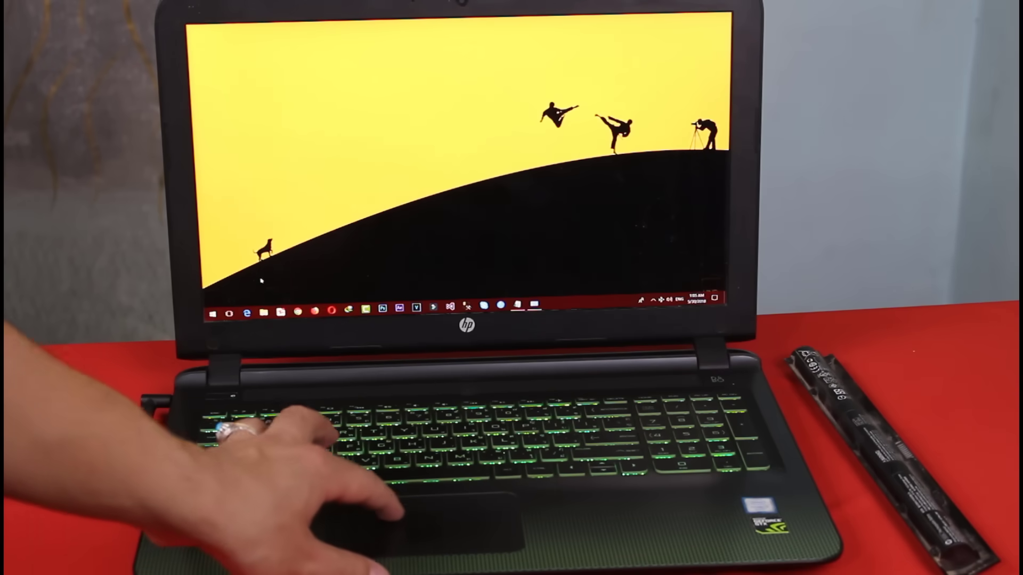
pyautogui.click(212, 314)
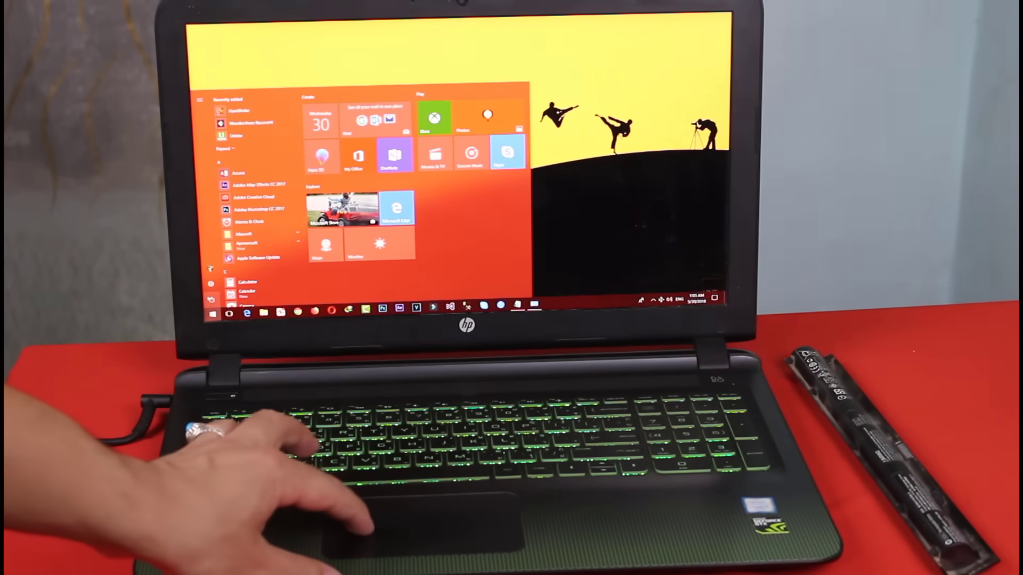
pyautogui.click(211, 299)
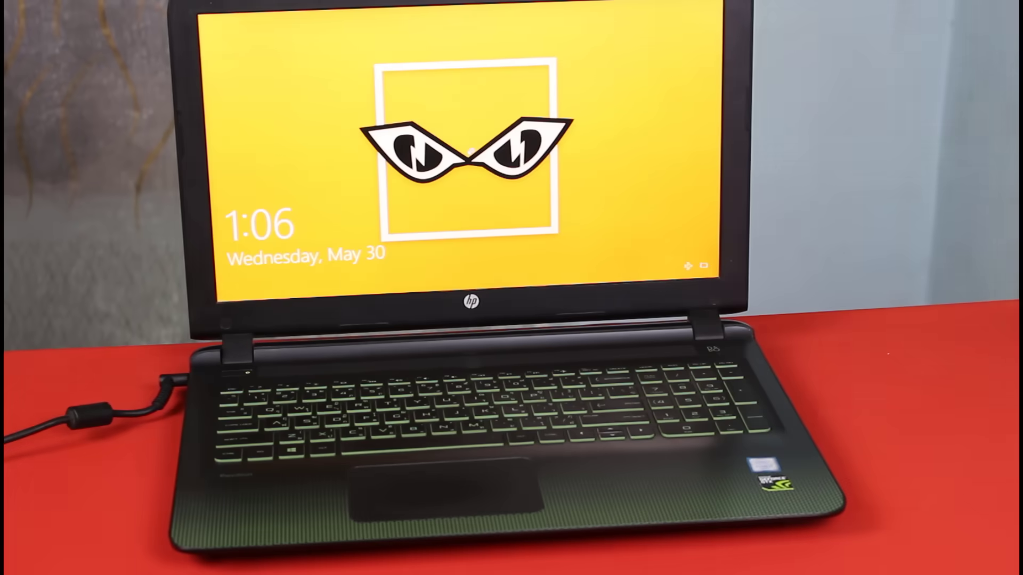
pyautogui.press('space')
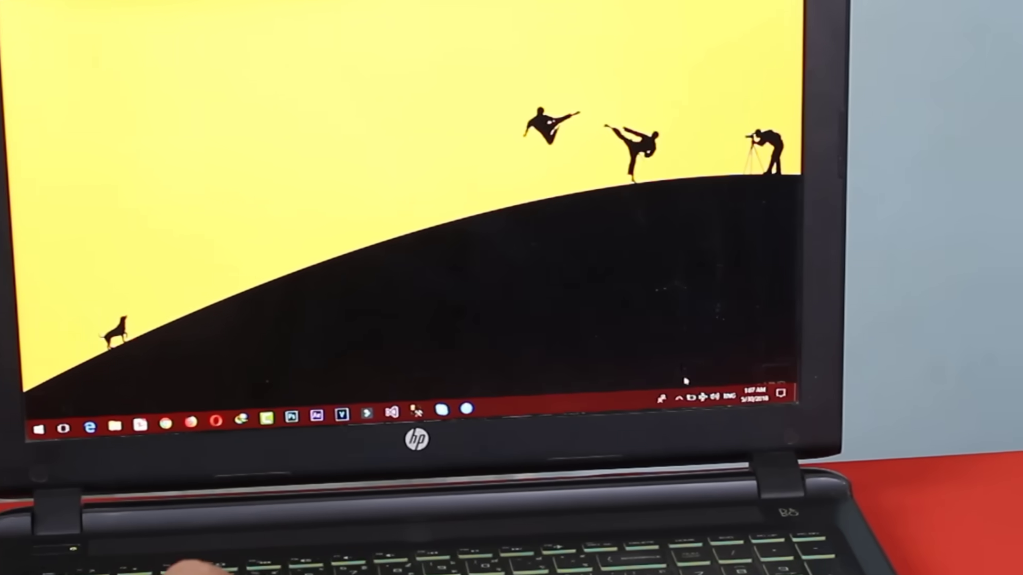
# Close the battery flyout, still reading 0% not charging, leaving the drone-wallpaper desktop
pyautogui.click(659, 298)
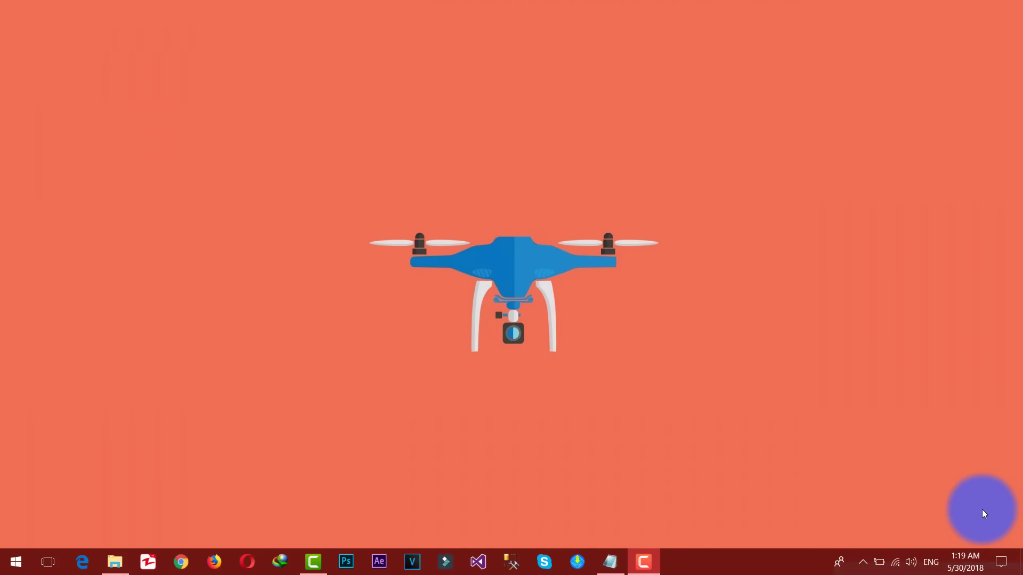
# Refresh the desktop and launch Command Prompt by searching 'cmd' from Start
pyautogui.rightClick(500, 223)
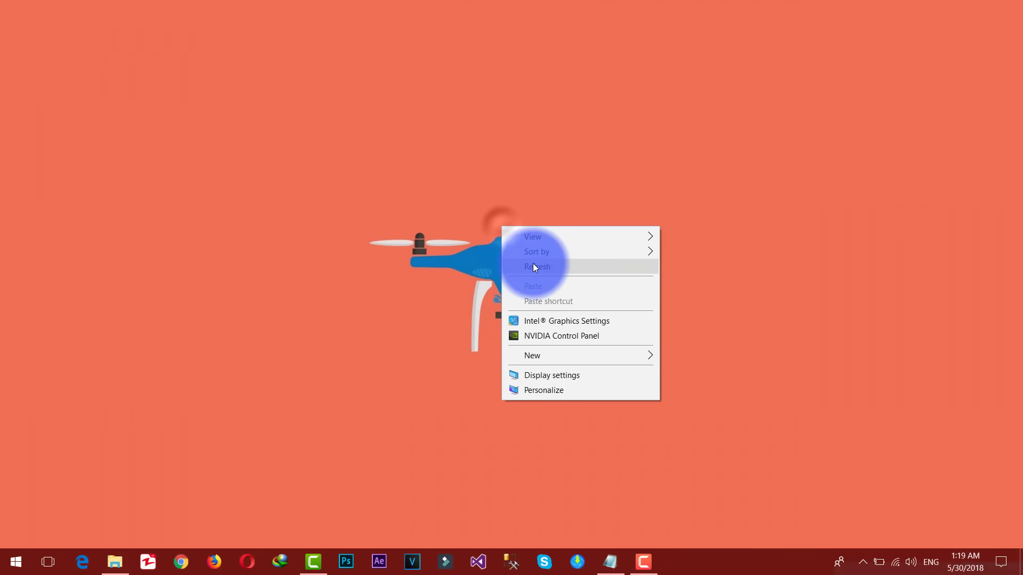
pyautogui.click(533, 263)
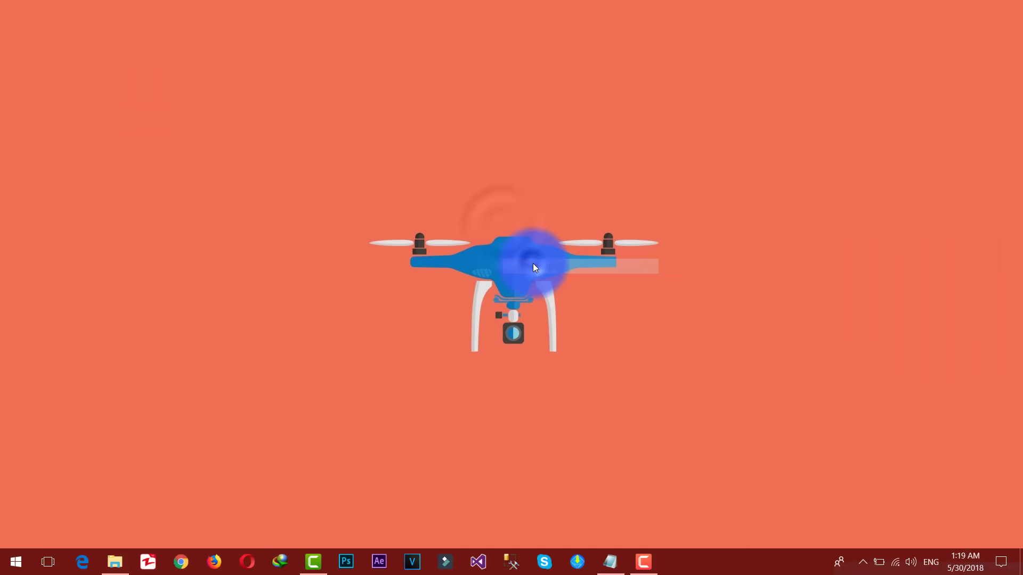
pyautogui.click(19, 569)
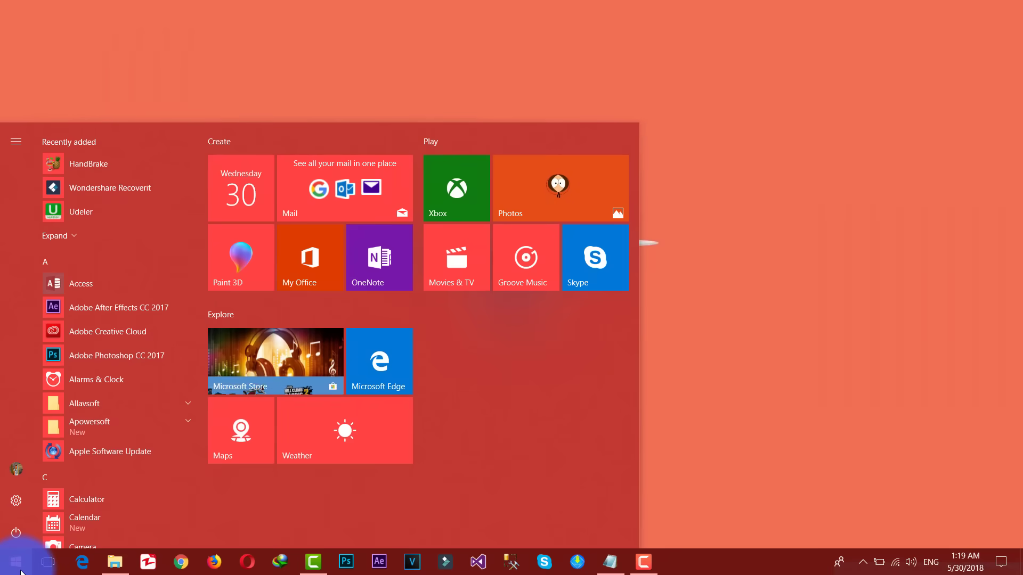
pyautogui.write('cmd')
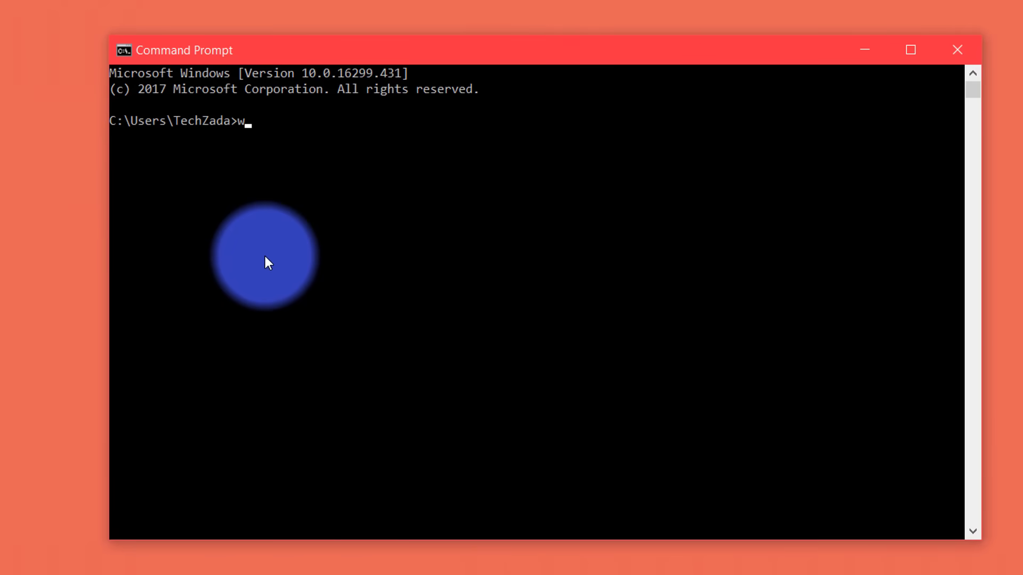
# Run 'wmic bios get serialnumber' and copy the returned serial number
pyautogui.write('mic ')
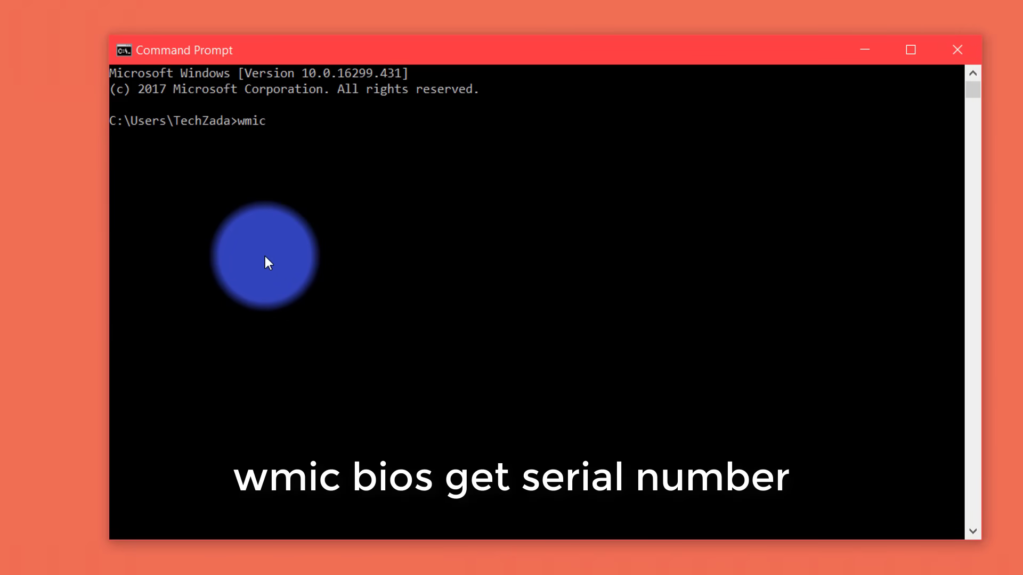
pyautogui.write('bios get serial')
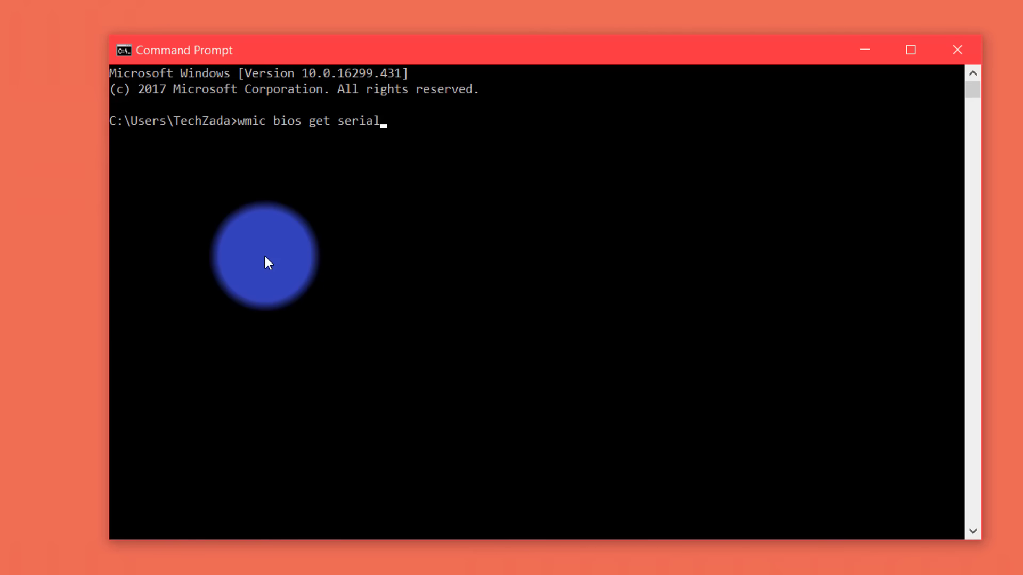
pyautogui.write('number')
pyautogui.press('Return')
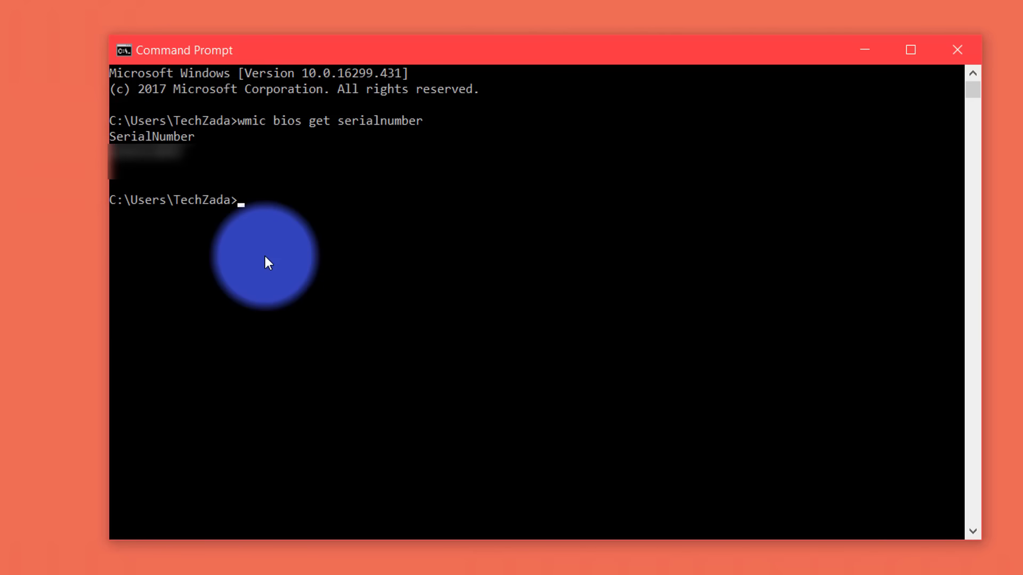
pyautogui.moveTo(160, 137); pyautogui.dragTo(110, 155)
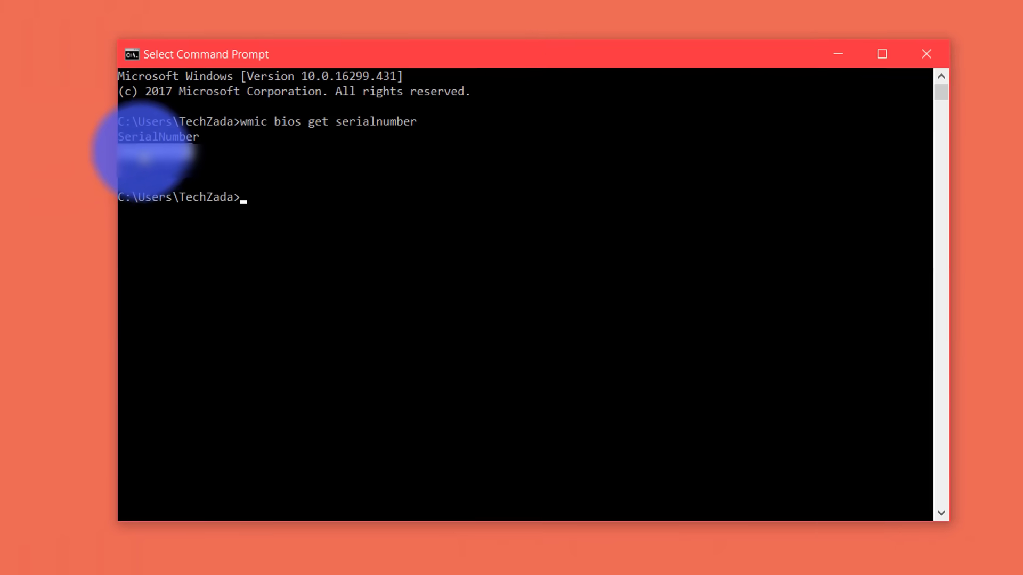
pyautogui.rightClick(133, 152)
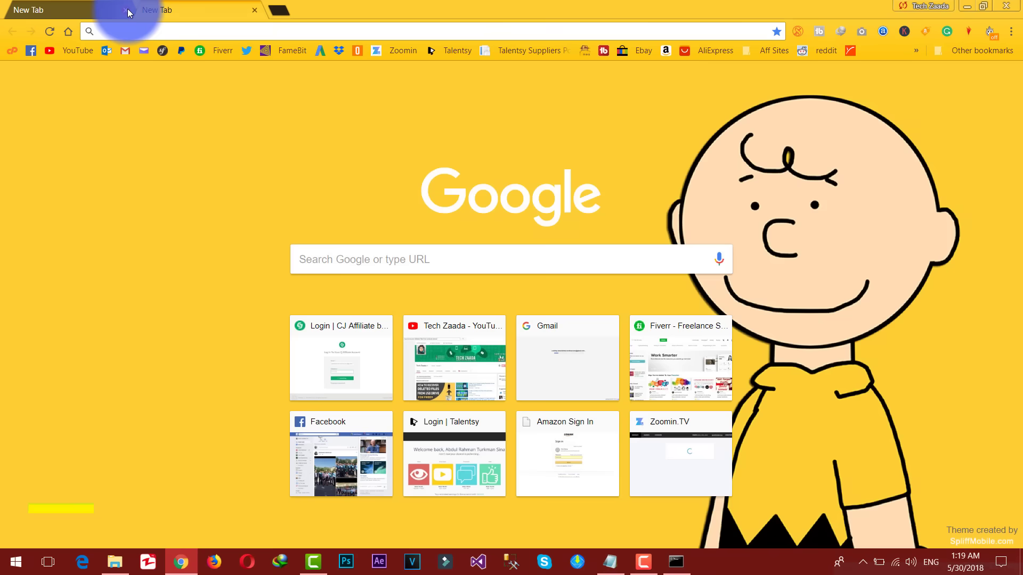
# Go to HP Customer Support via an 'hp' search and choose Laptop as the product type
pyautogui.write('hp.com/us-en/drivers')
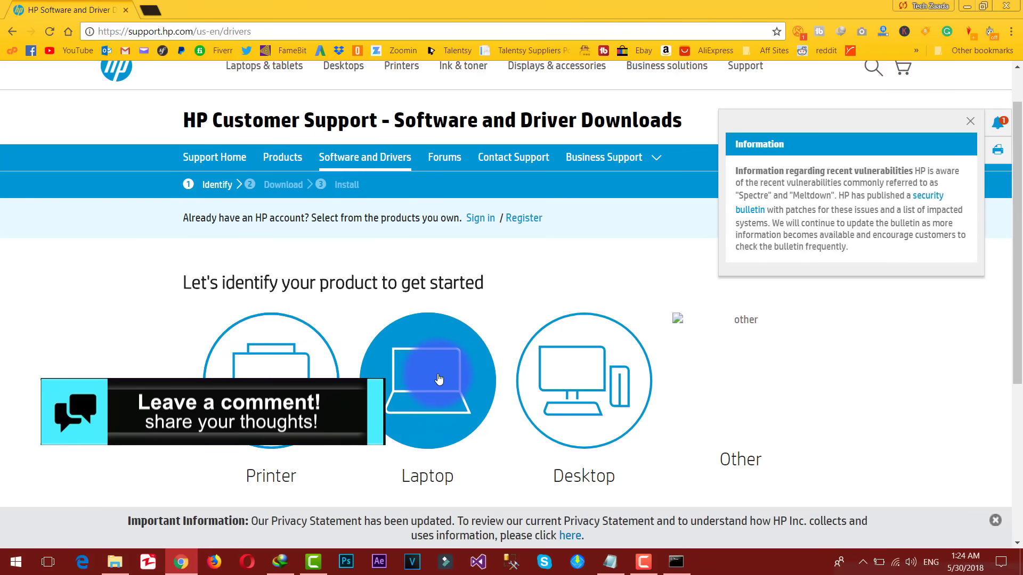
pyautogui.scroll(-1, 436, 367)
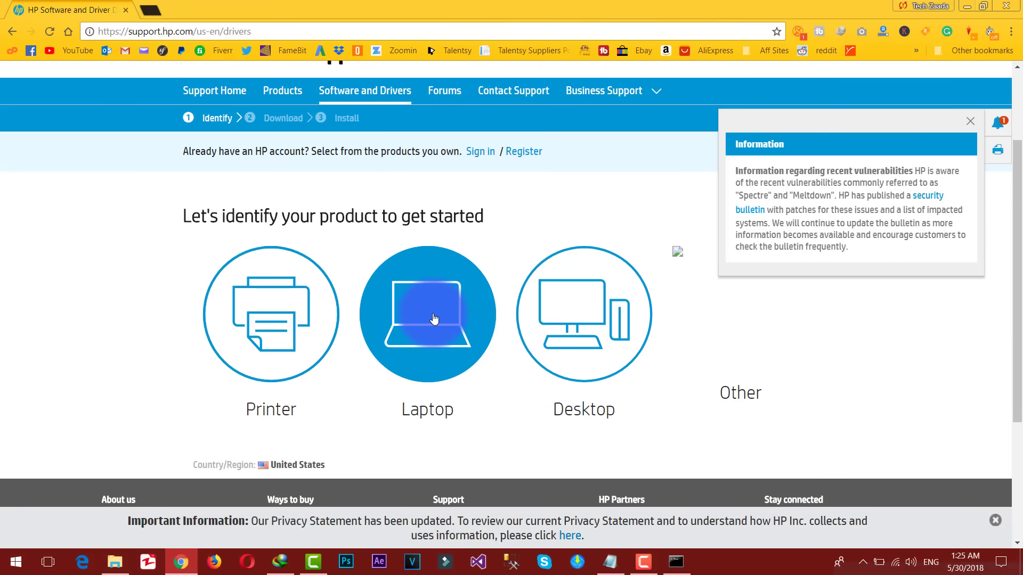
pyautogui.click(434, 318)
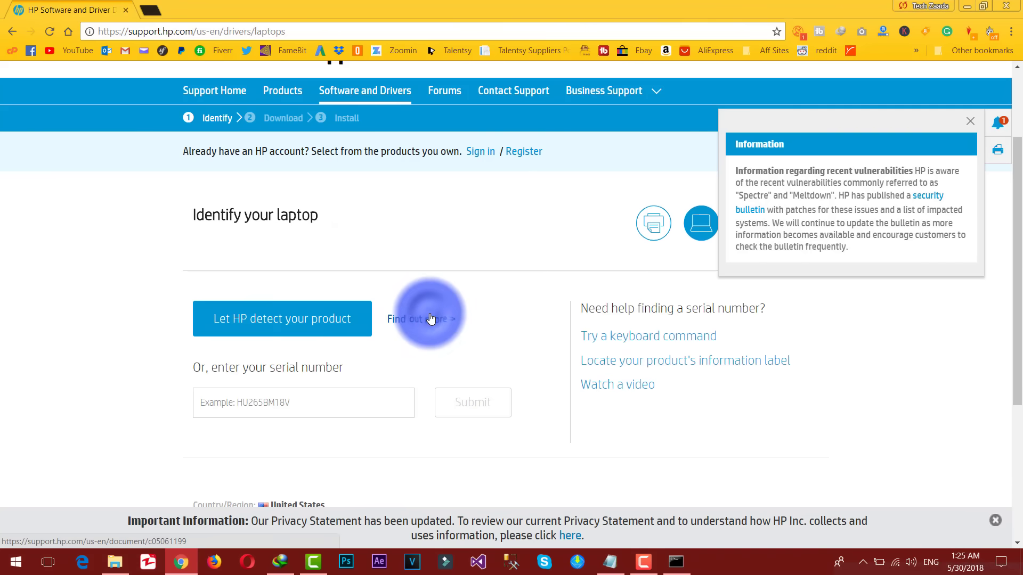
# Paste the copied serial number as plain text into the laptop serial number field
pyautogui.click(294, 400)
pyautogui.hotkey('ctrl', 'v')
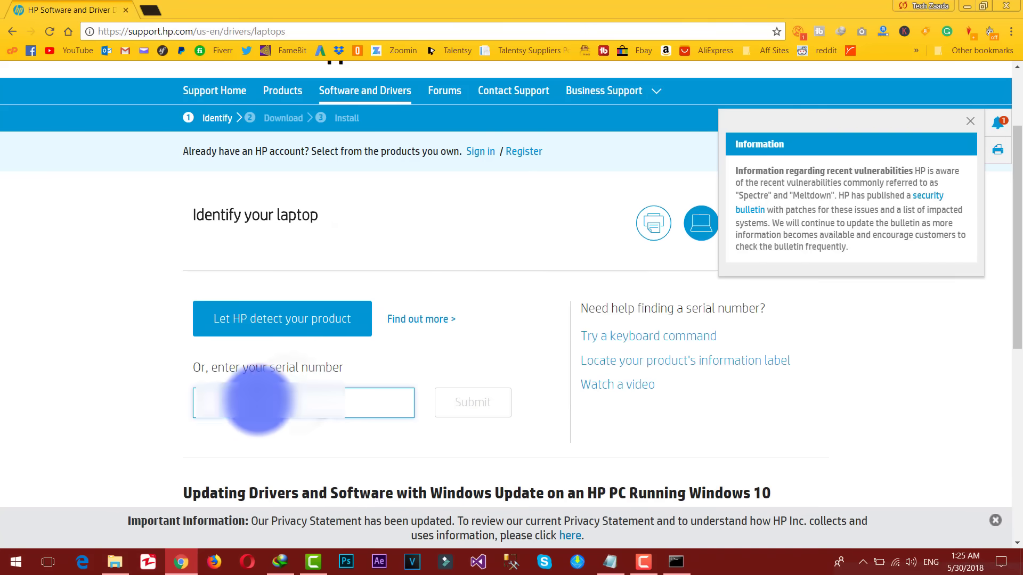
pyautogui.rightClick(214, 406)
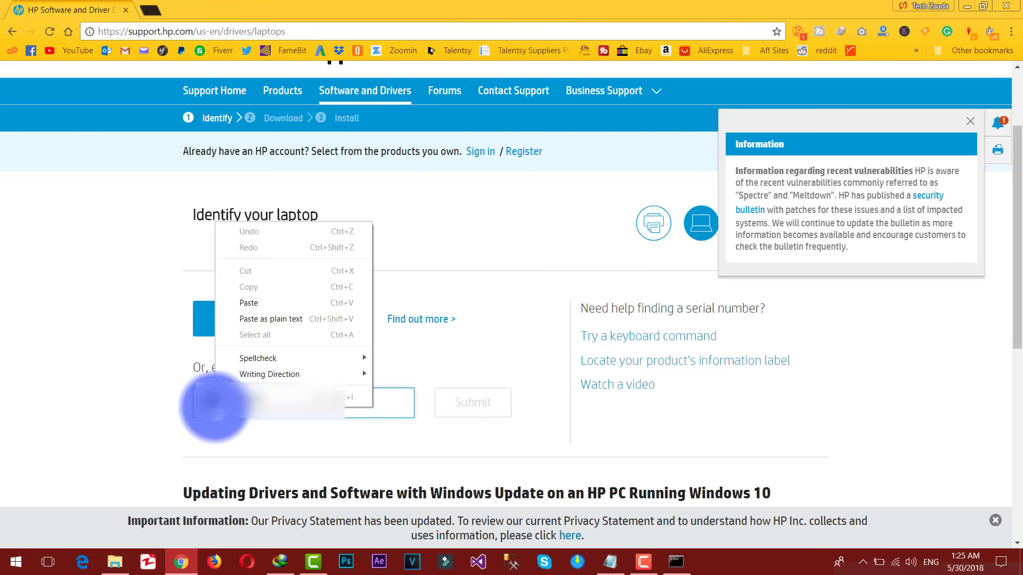
pyautogui.click(239, 314)
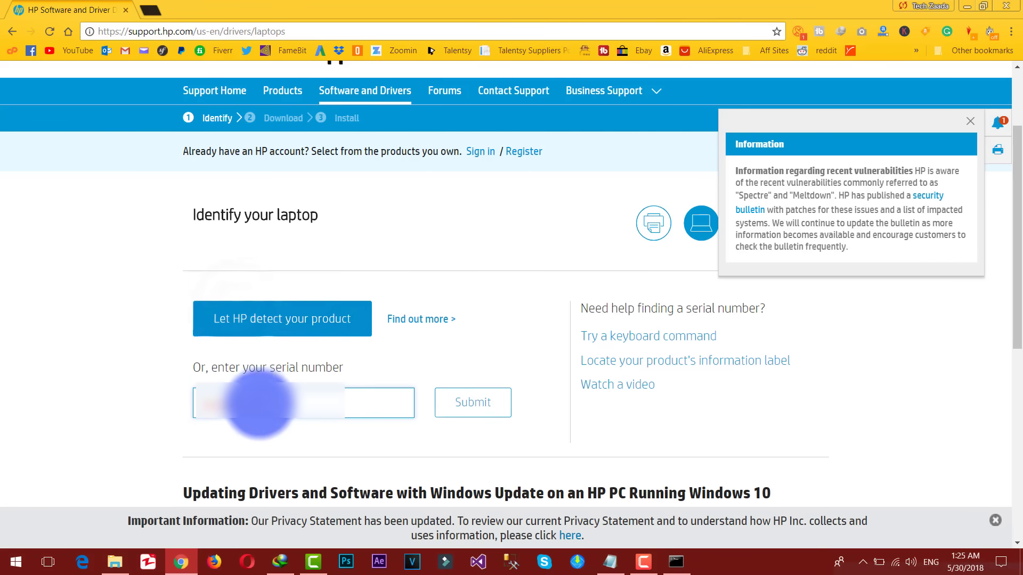
pyautogui.moveTo(258, 406); pyautogui.dragTo(193, 406)
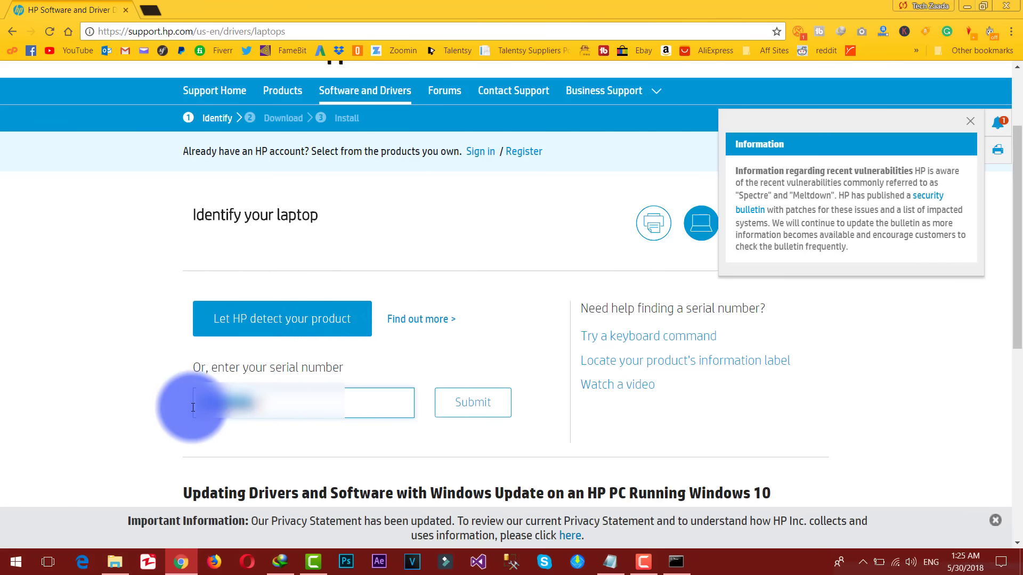
# Submit the serial and scroll the HP Pavilion Gaming Notebook results down to the BIOS category
pyautogui.click(484, 410)
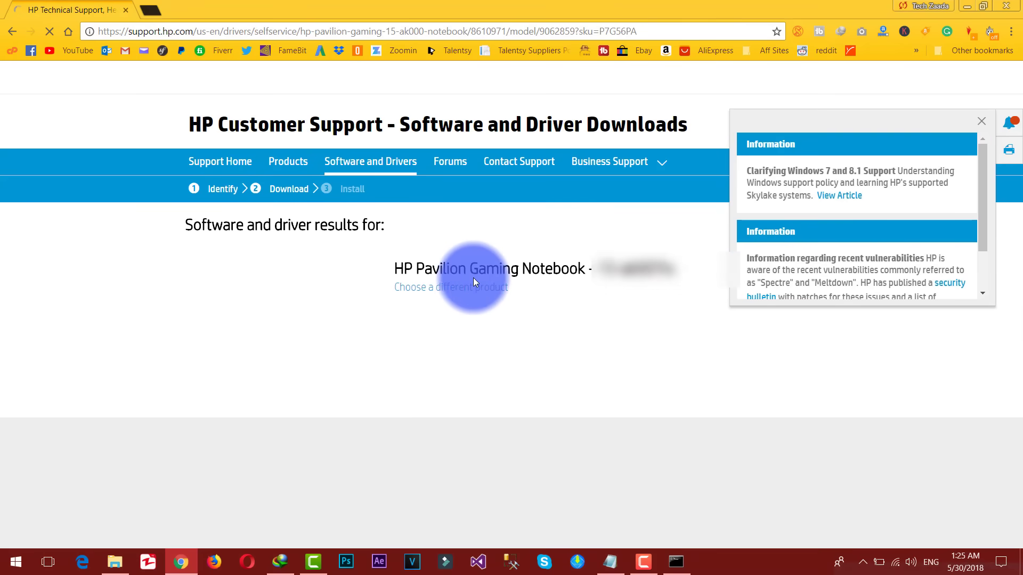
pyautogui.moveTo(398, 269); pyautogui.dragTo(670, 267)
pyautogui.scroll(-3, 142, 228)
pyautogui.scroll(-4, 141, 228)
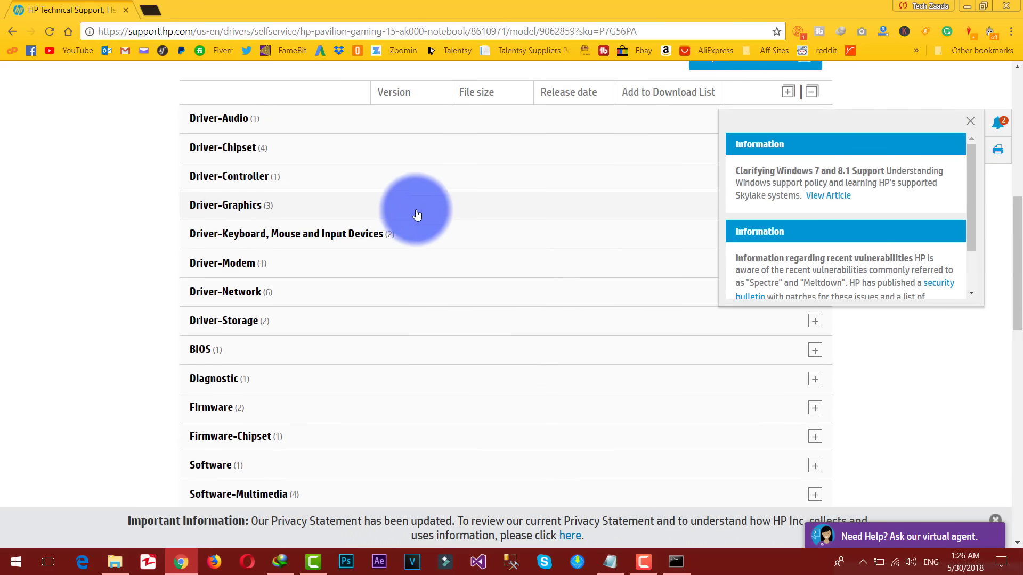
pyautogui.scroll(1, 258, 197)
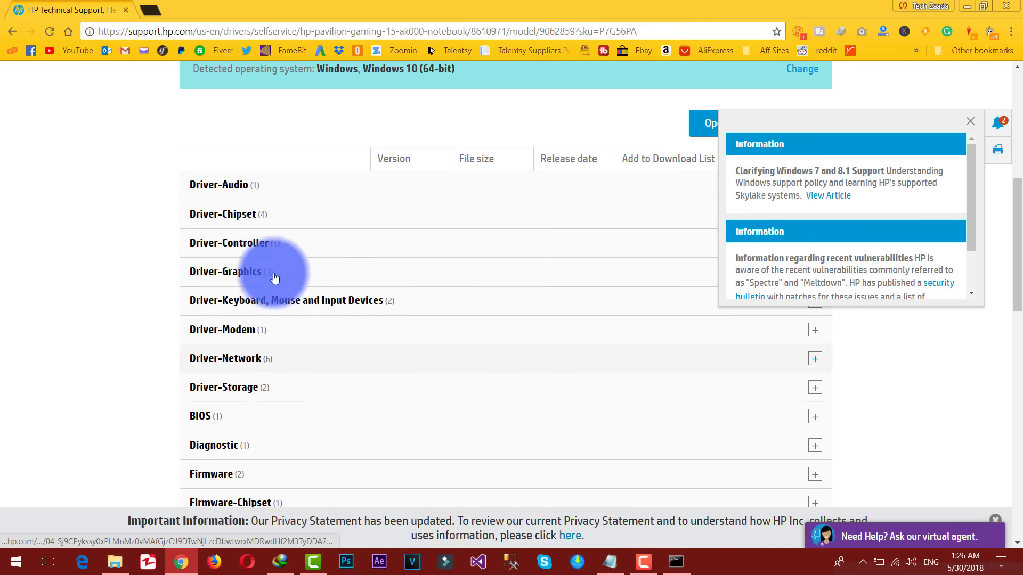
pyautogui.scroll(-1, 300, 268)
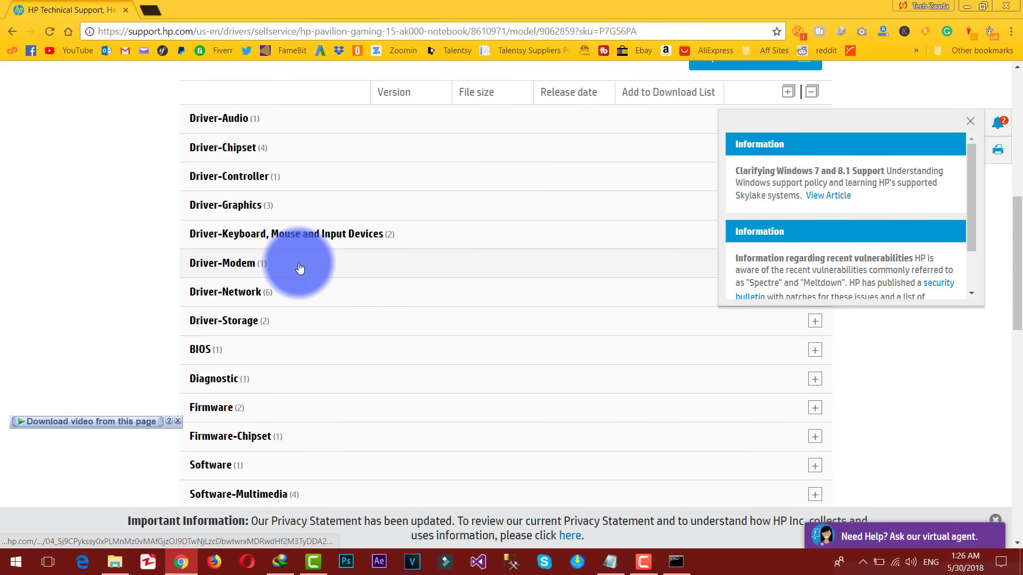
# Download the 28.99 MB HP BIOS update sp85556.exe with IDM into Downloads\Programs
pyautogui.click(228, 353)
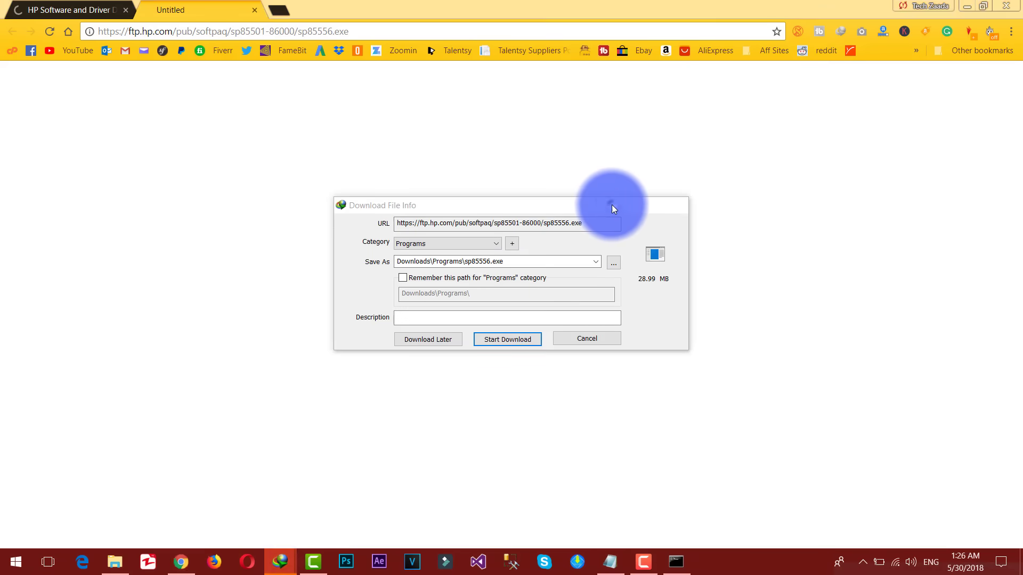
pyautogui.press('Return')
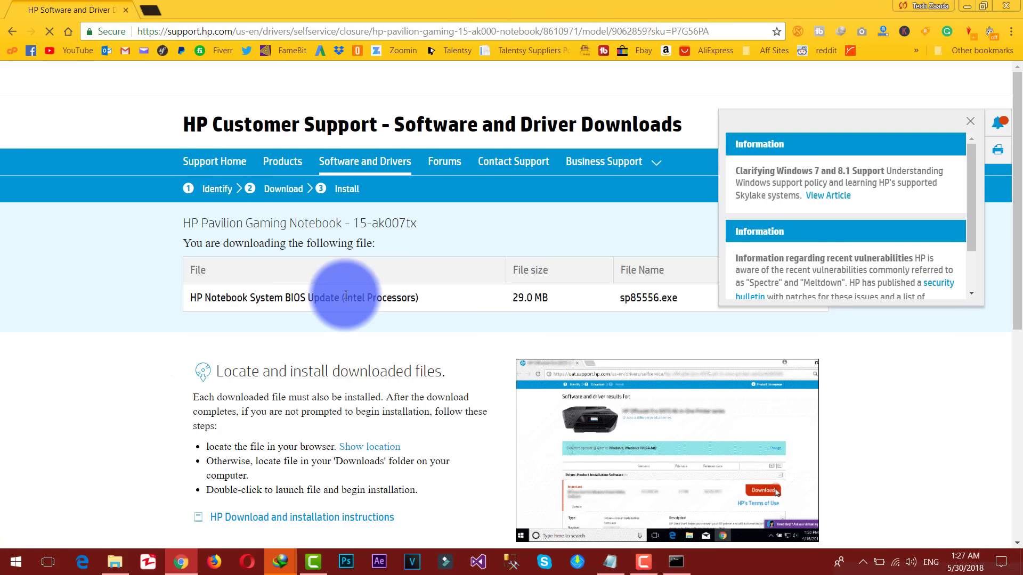
pyautogui.moveTo(280, 559)
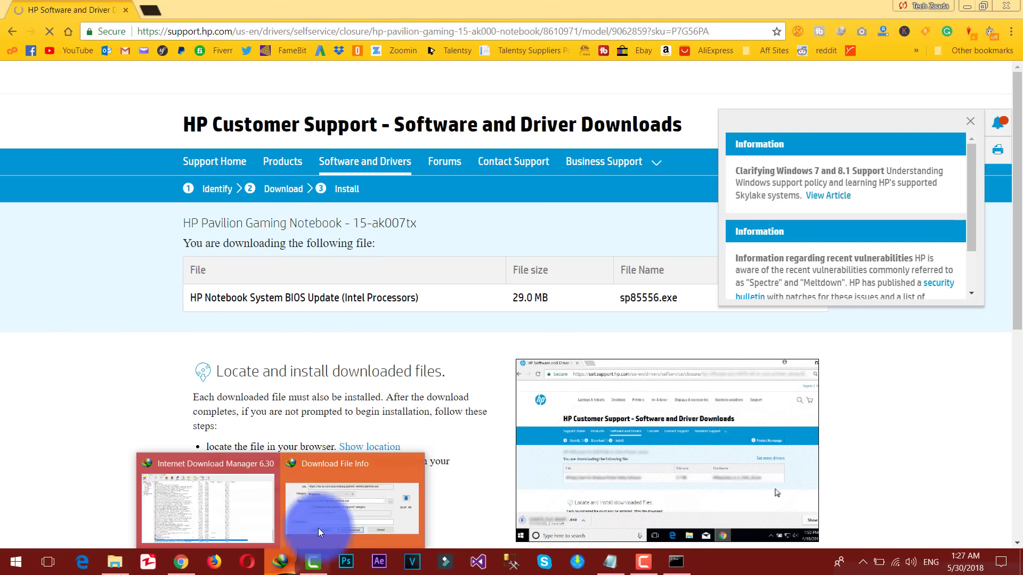
pyautogui.click(352, 458)
pyautogui.click(497, 340)
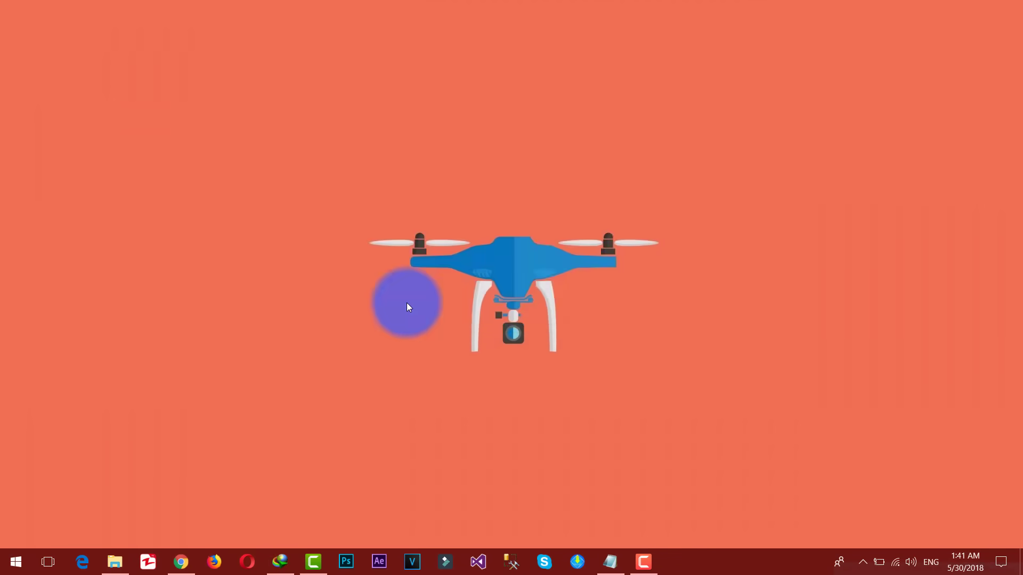
# Run the sp85556.exe package, accept the licence, and extract its files
pyautogui.click(407, 303)
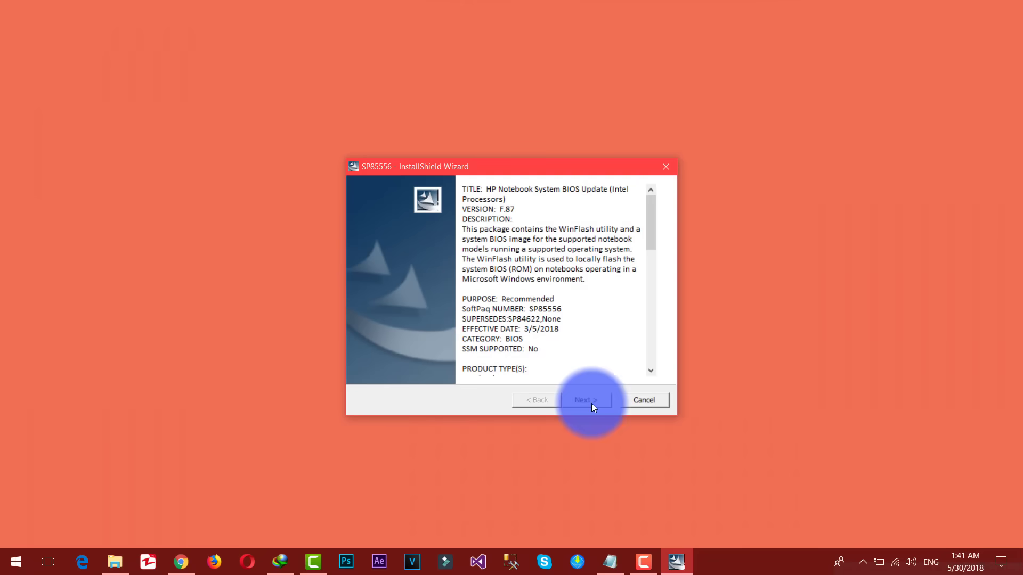
pyautogui.click(588, 403)
pyautogui.click(495, 357)
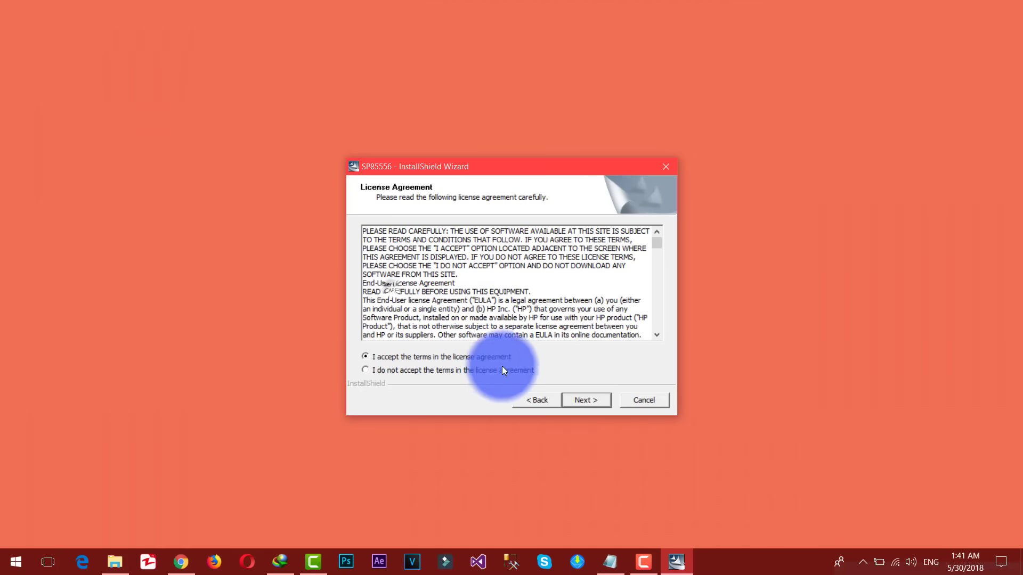
pyautogui.click(586, 400)
pyautogui.press('Return')
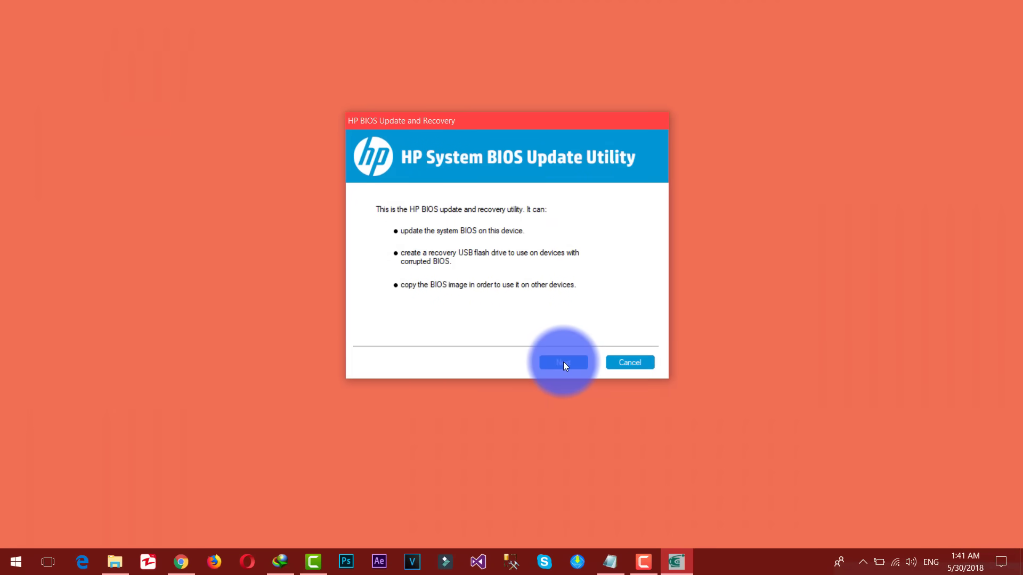
# Choose to update this laptop's BIOS to F.87 in the HP update utility
pyautogui.click(564, 362)
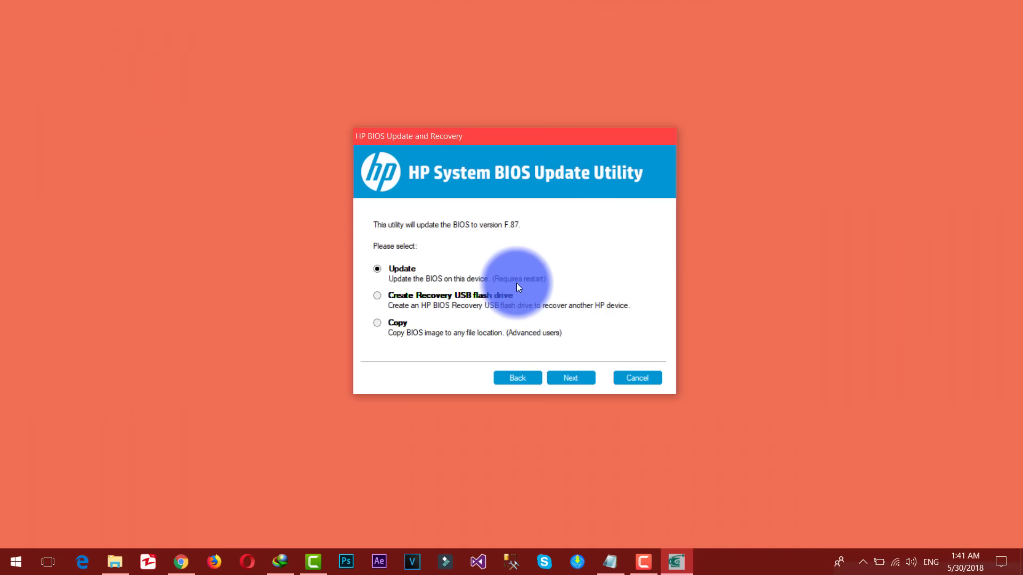
pyautogui.click(570, 377)
pyautogui.moveTo(493, 136); pyautogui.dragTo(490, 129)
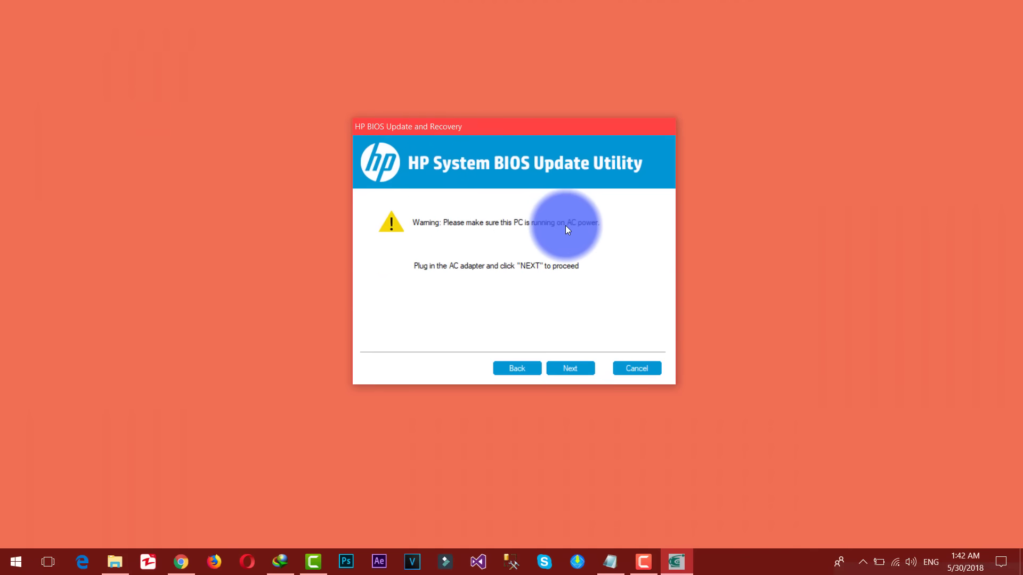
# Confirm AC power to start the BIOS update, refresh the desktop, and open Start to restart
pyautogui.click(572, 367)
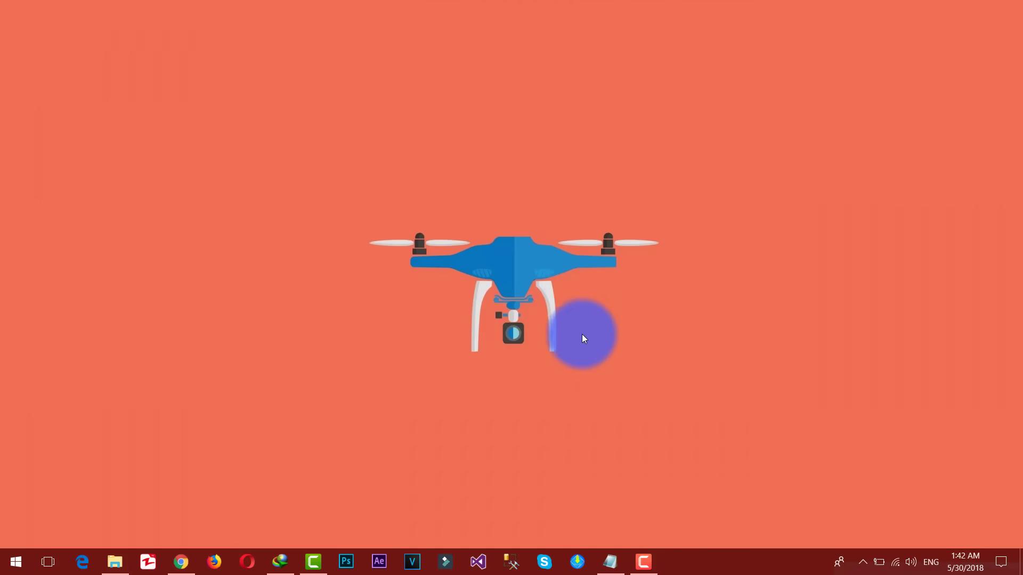
pyautogui.rightClick(522, 258)
pyautogui.click(557, 298)
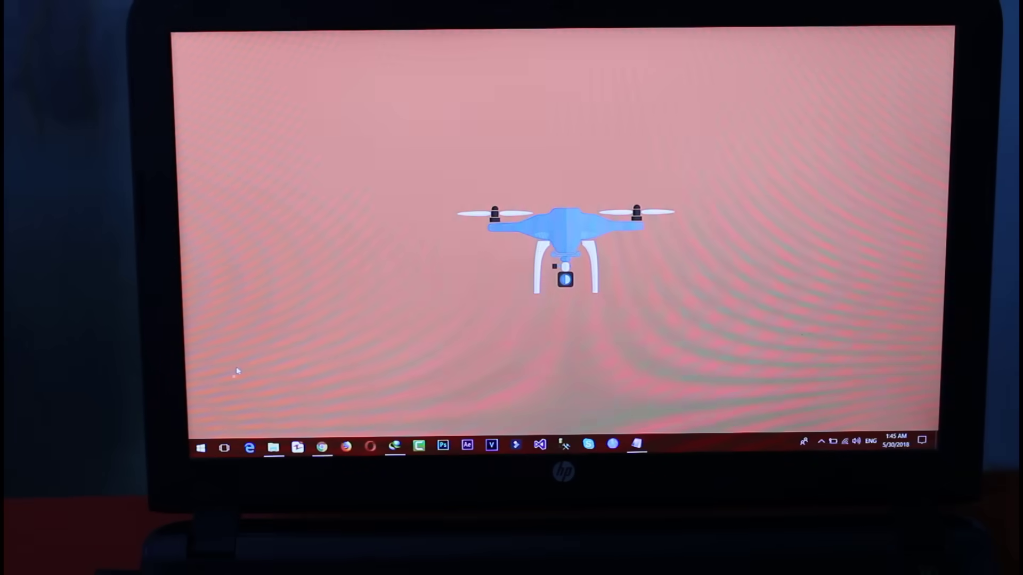
pyautogui.click(200, 450)
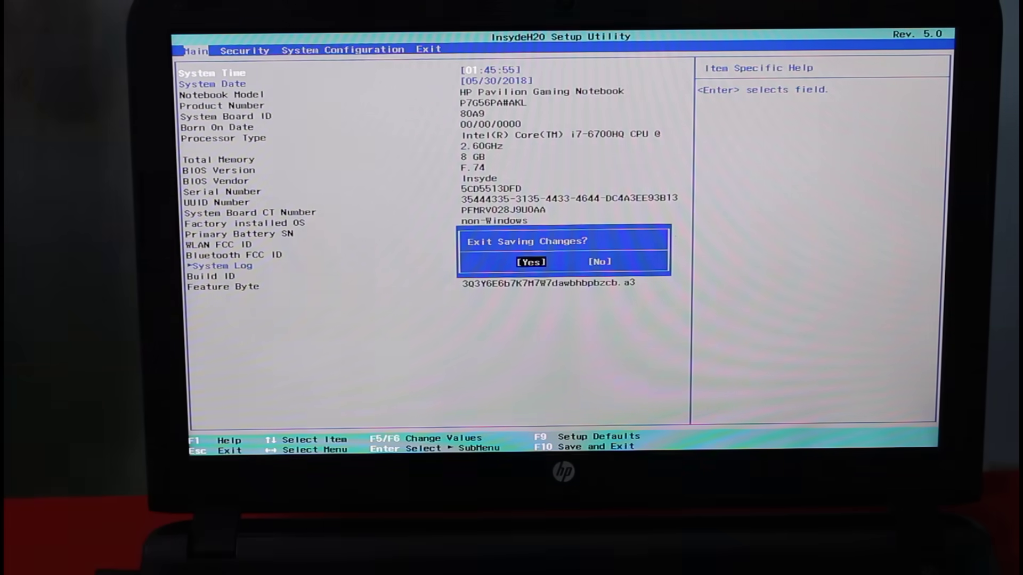
# Load the InsydeH2O setup defaults and bring up the save-and-exit prompt
pyautogui.press('Escape')
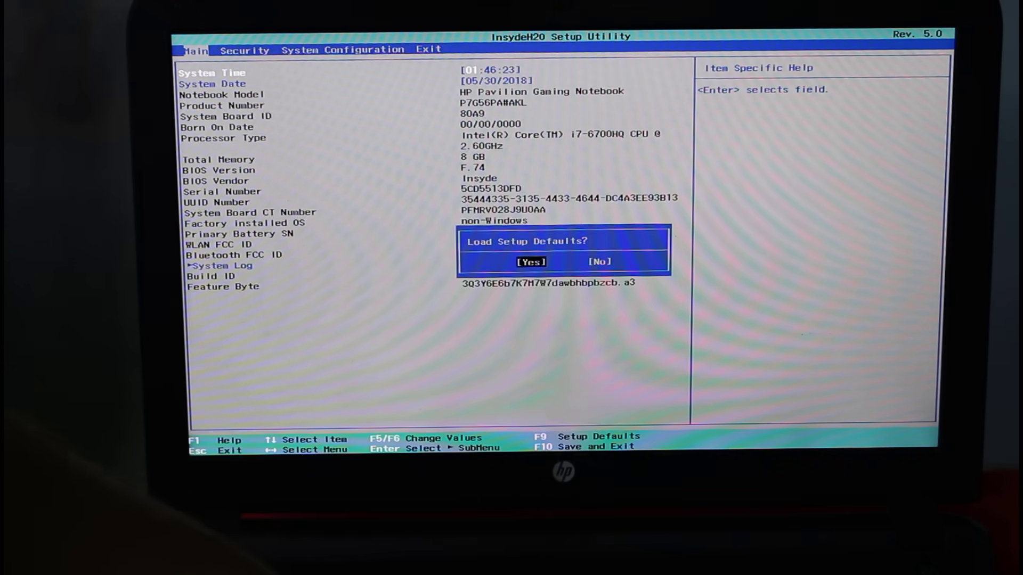
pyautogui.press('Return')
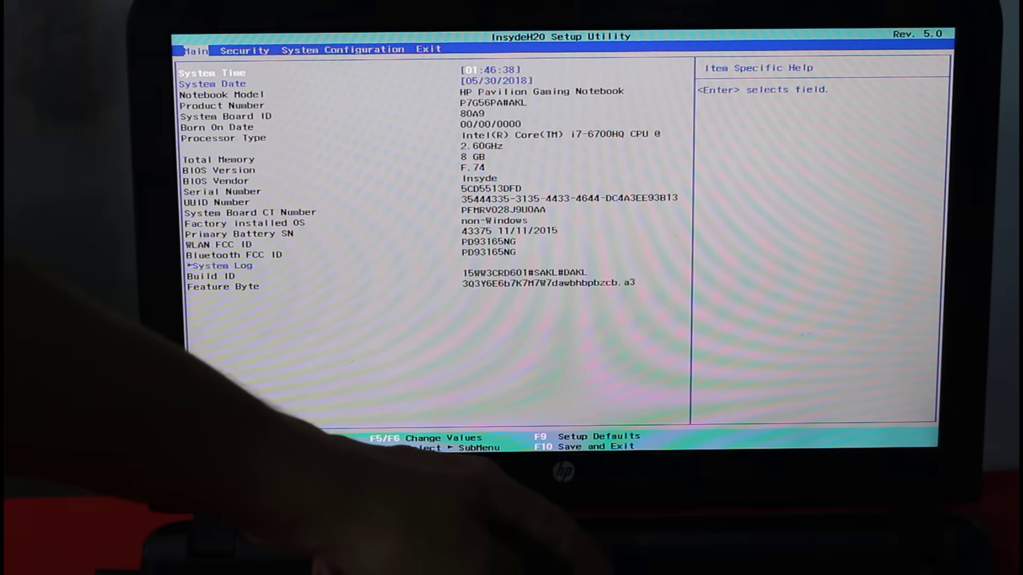
pyautogui.press('F10')
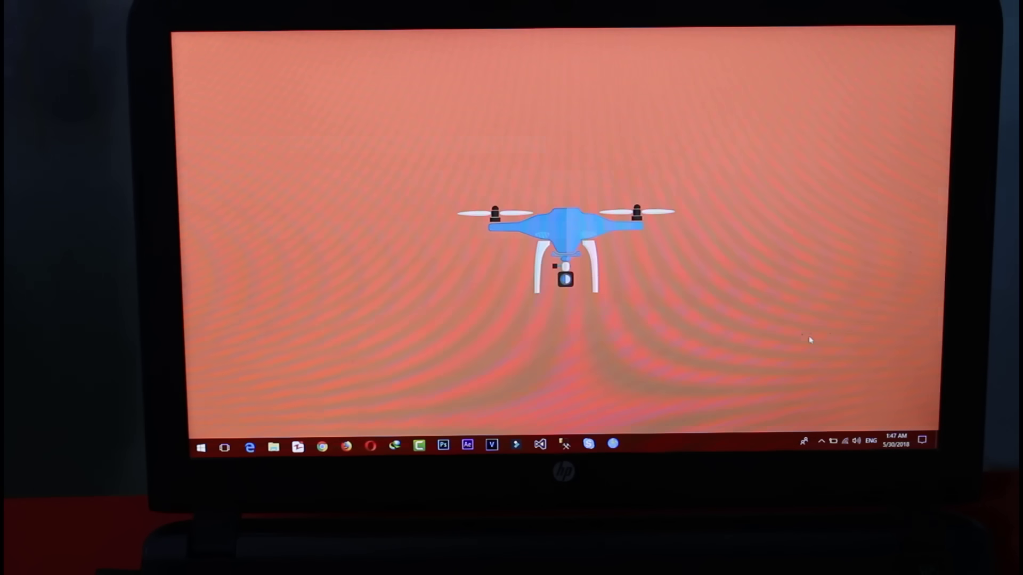
# Check the battery's charge status from the system tray icon
pyautogui.click(833, 442)
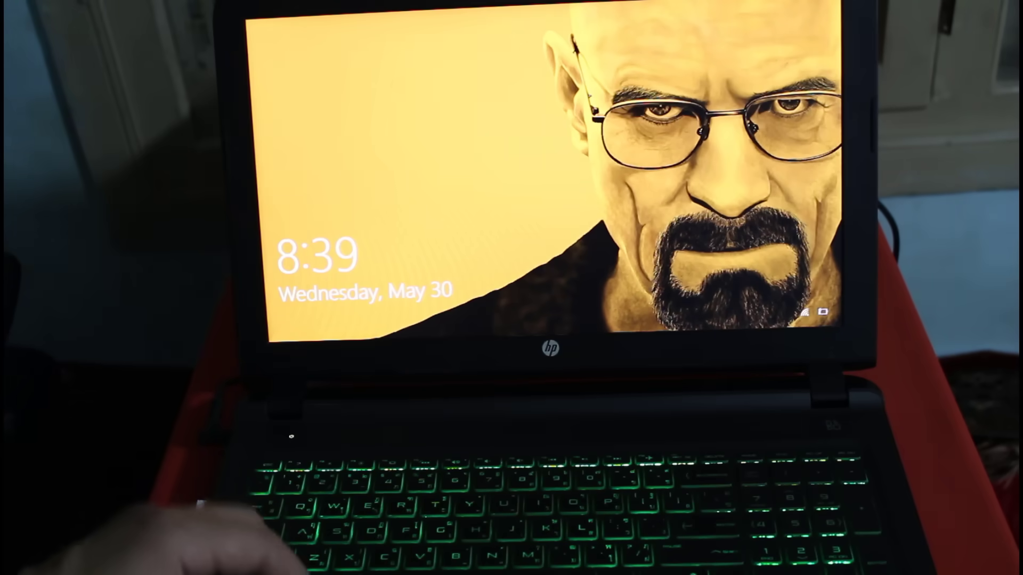
# Dismiss the lock screen to reach the sign-in screen
pyautogui.press('Return')
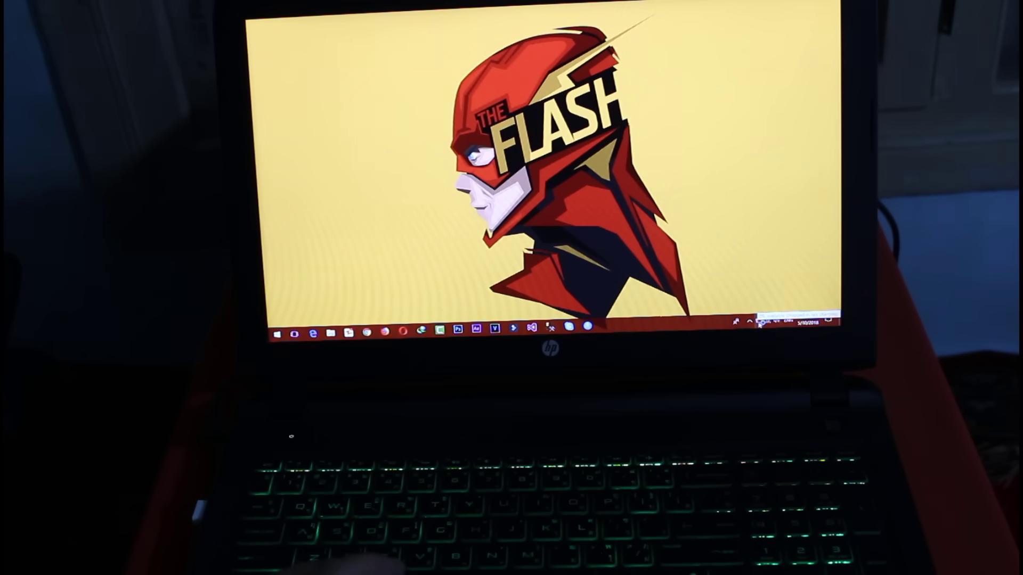
# Open the battery flyout showing 0% not charging and nudge power mode toward more performance
pyautogui.click(758, 323)
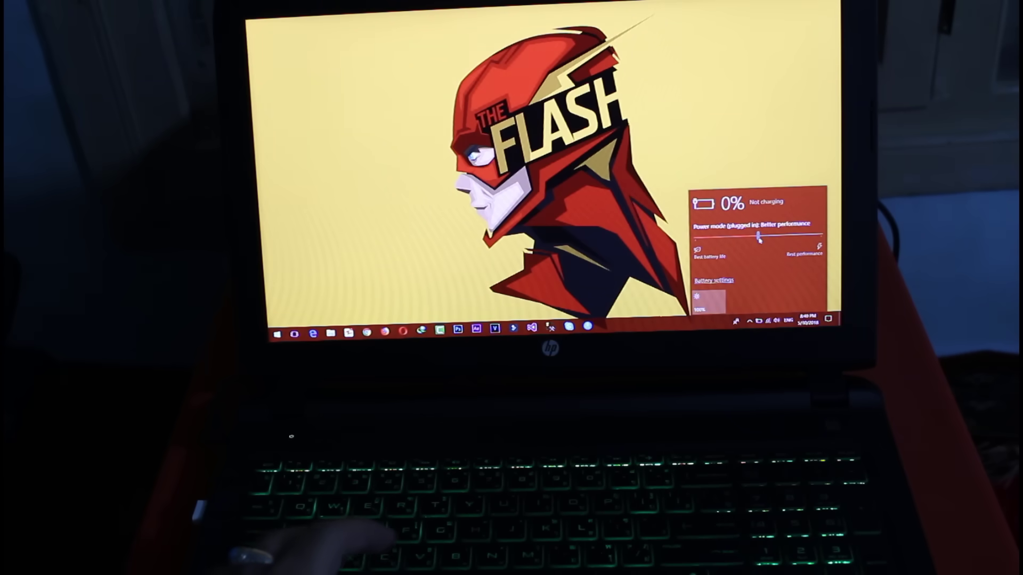
pyautogui.moveTo(759, 239)
pyautogui.mouseDown()
pyautogui.moveTo(787, 242)
pyautogui.moveTo(769, 241)
pyautogui.mouseUp()
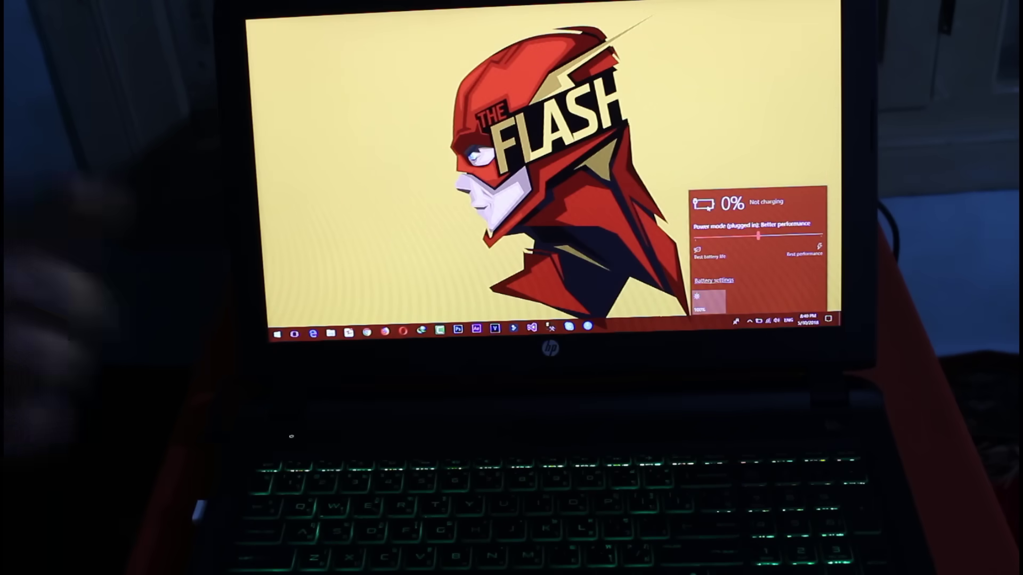